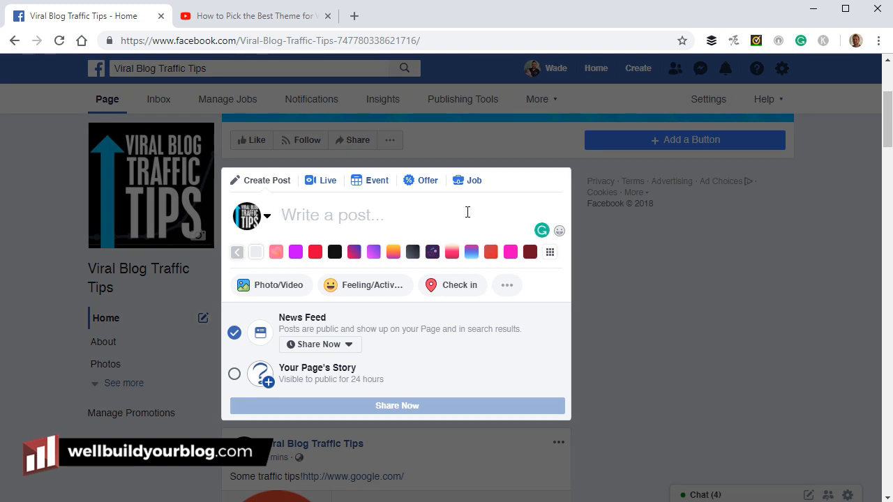
Type the test text 'Typing a post or update', delete it, and close the empty composer
type("Typing a po")
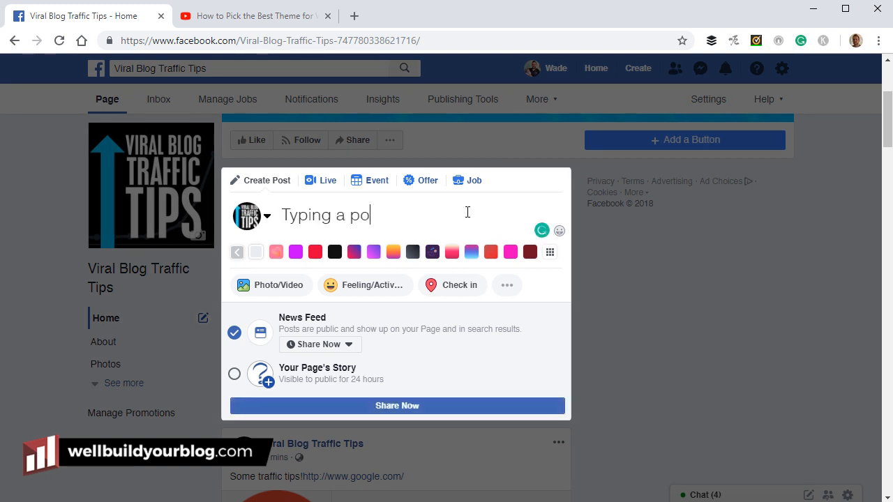
type("st or update.")
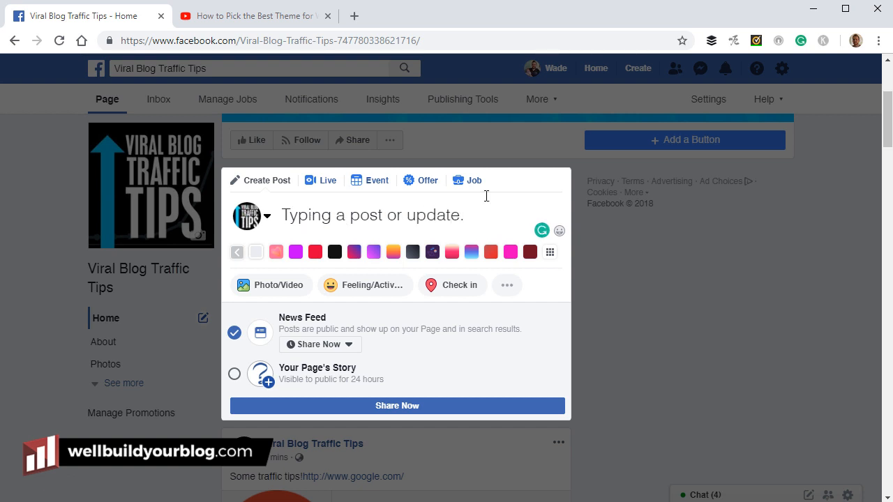
left_click_drag(471, 214, 246, 216)
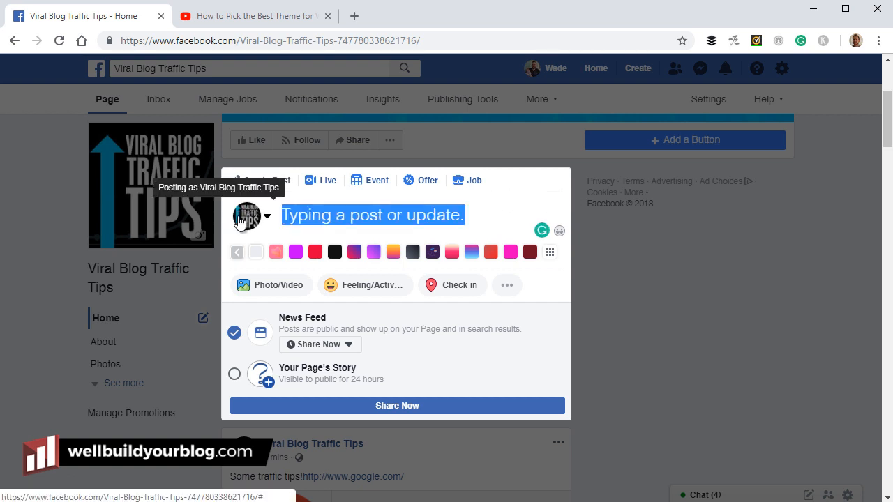
key("BackSpace")
left_click(624, 294)
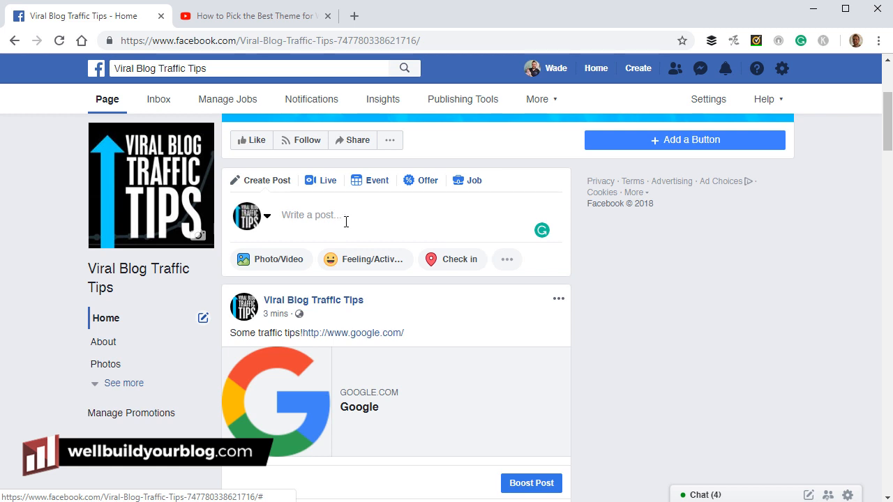
Start a new note for the Viral Blog Traffic Tips page from the composer's more-options menu
left_click(307, 214)
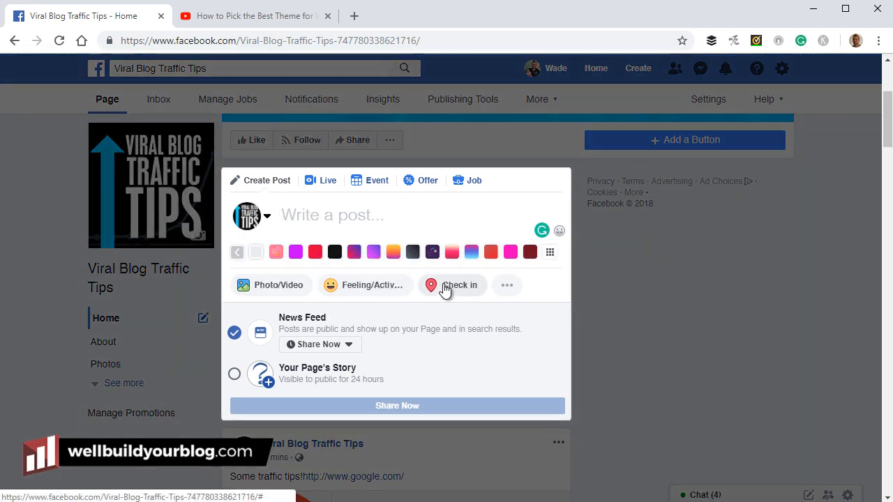
left_click(509, 287)
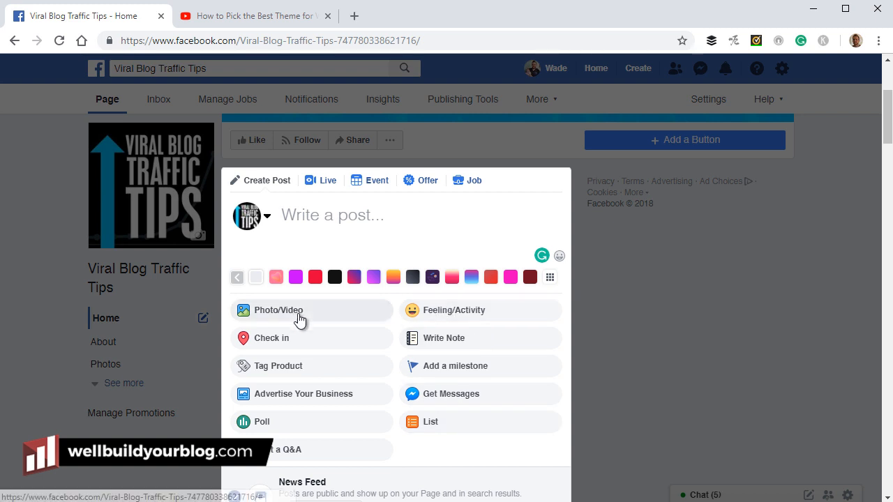
left_click(448, 339)
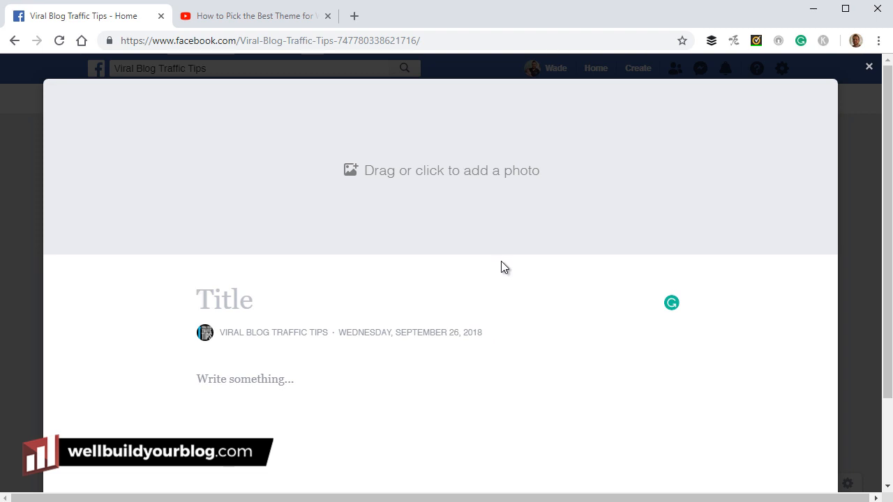
Title the note 'How to Grow Your Facebook Page', correcting 'grow' to a capital G
type("How to grow ")
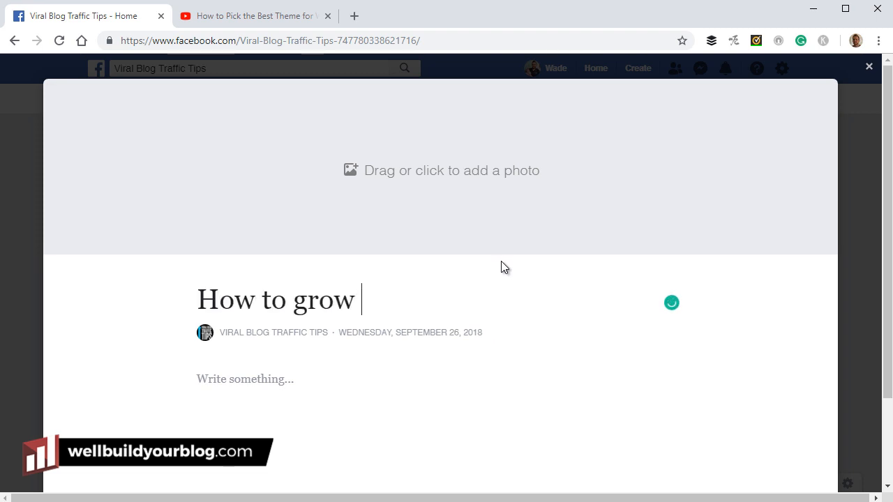
type("Your Facebook Pag")
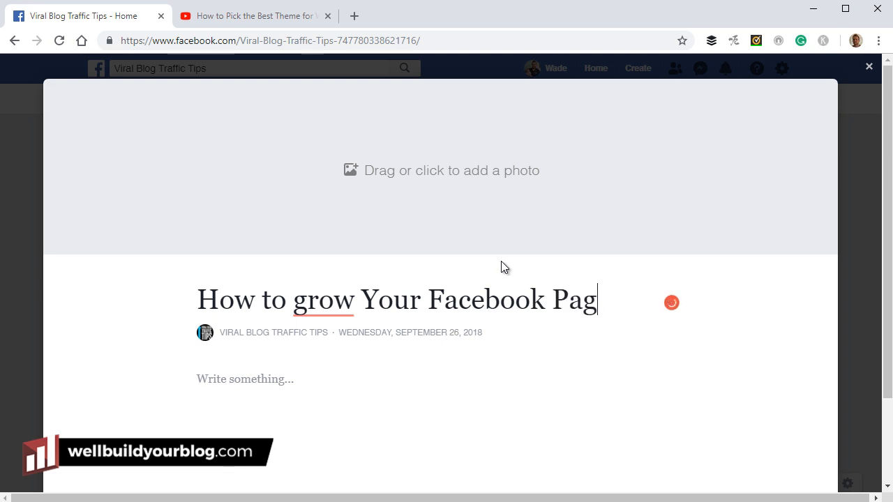
type("e")
left_click_drag(292, 300, 308, 299)
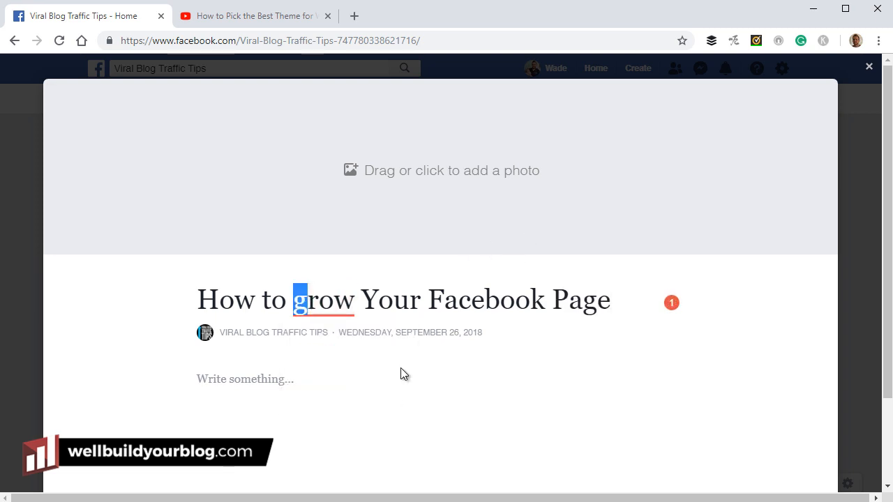
type("G")
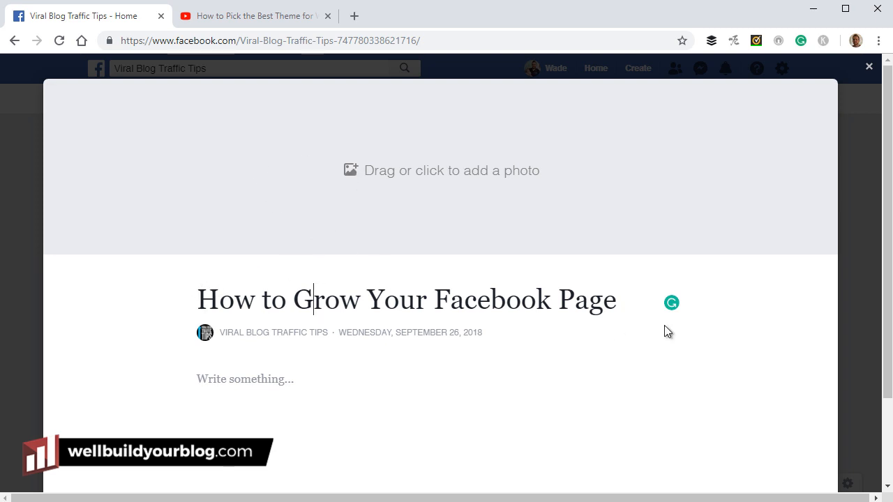
Set the desk-and-monitor photo as the note's cover, positioned so the whole monitor shows
left_click(413, 182)
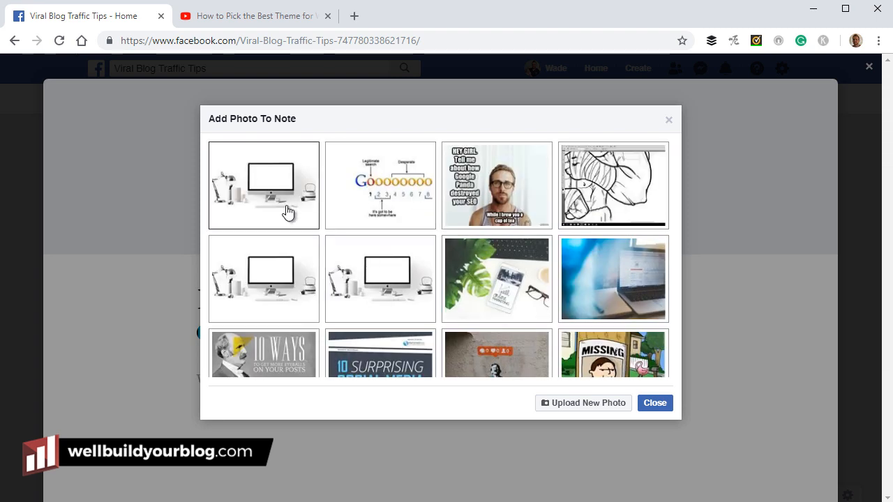
left_click(252, 182)
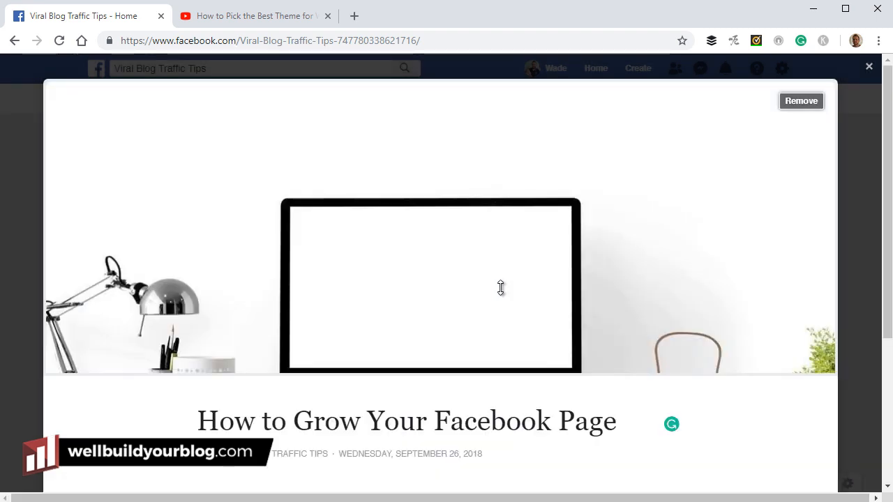
left_click_drag(476, 277, 436, 194)
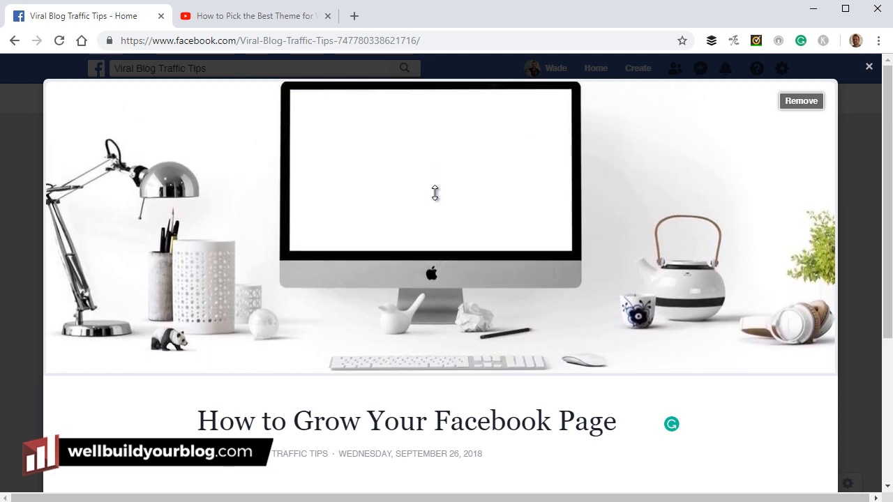
scroll(712, 189, "down", 1)
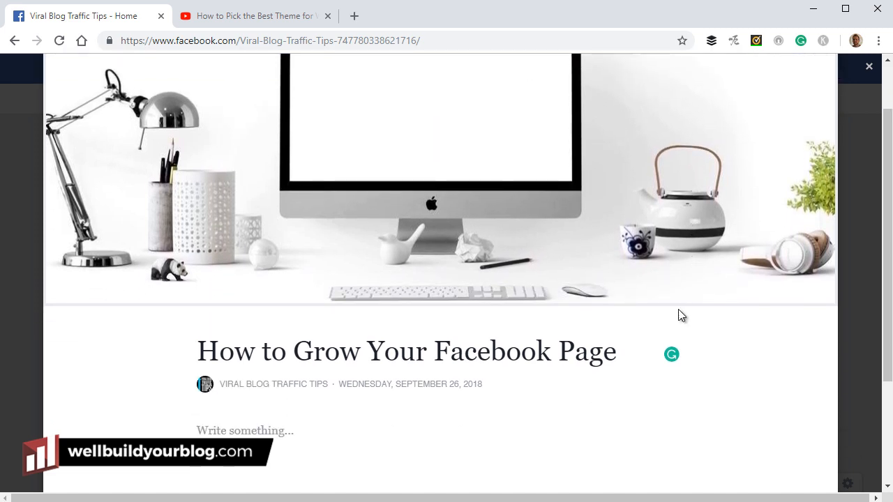
left_click(298, 432)
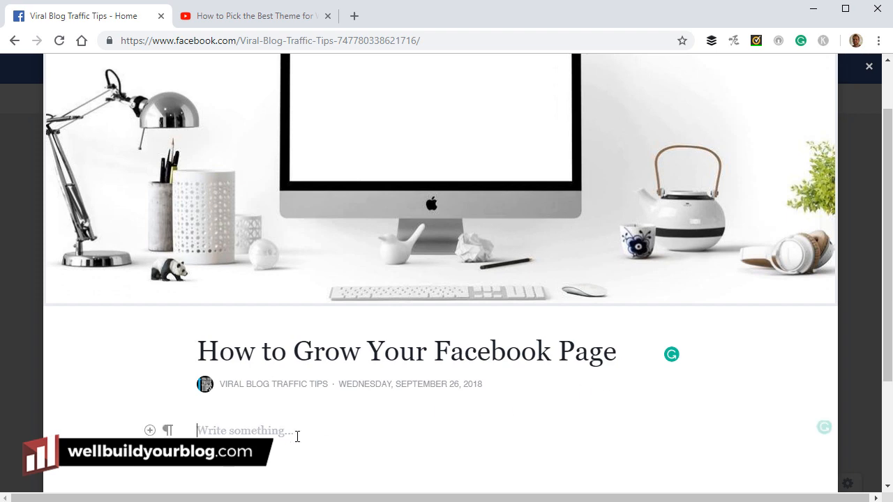
Search 'lorem ipsum gen' in a new tab and open the lipsum.com generator
left_click(356, 13)
type("lore")
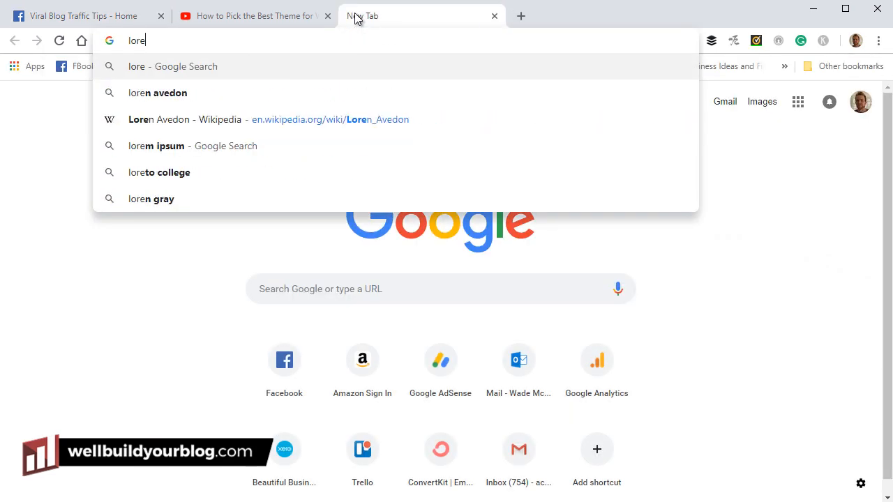
type("m ipsum")
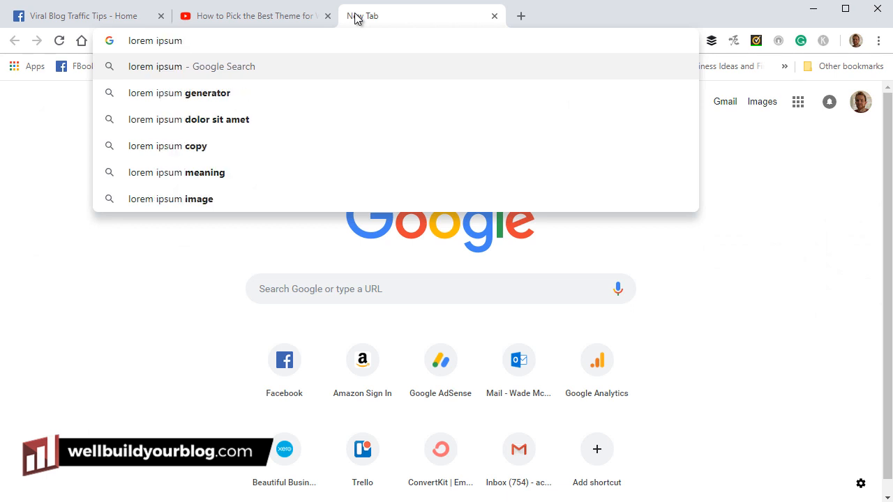
type(" generator")
key("Return")
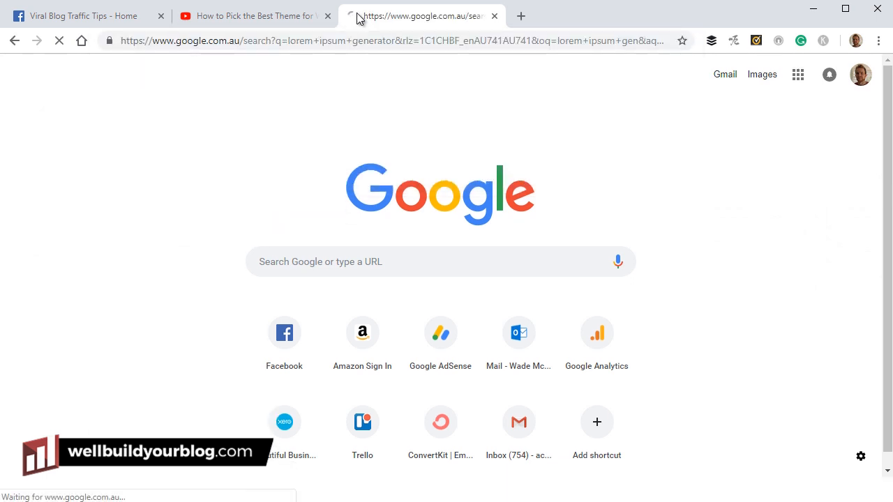
left_click(274, 182)
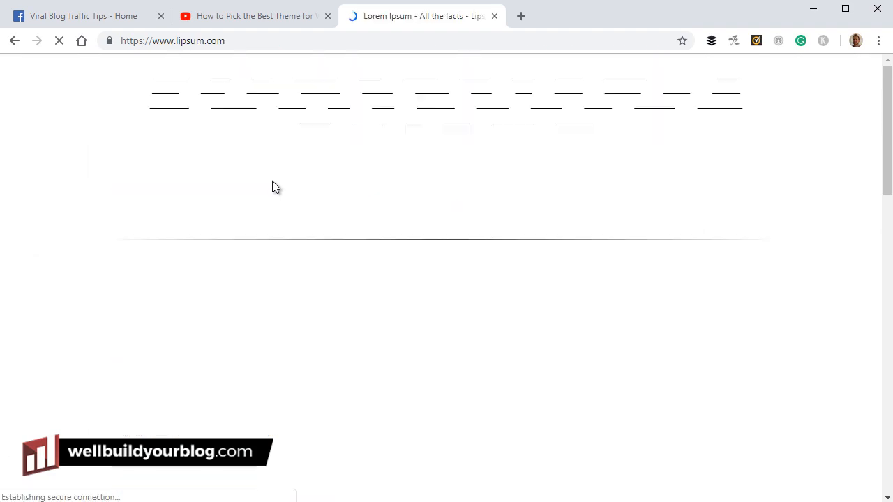
Generate five Lorem Ipsum paragraphs and copy them
scroll(419, 282, "down", 5)
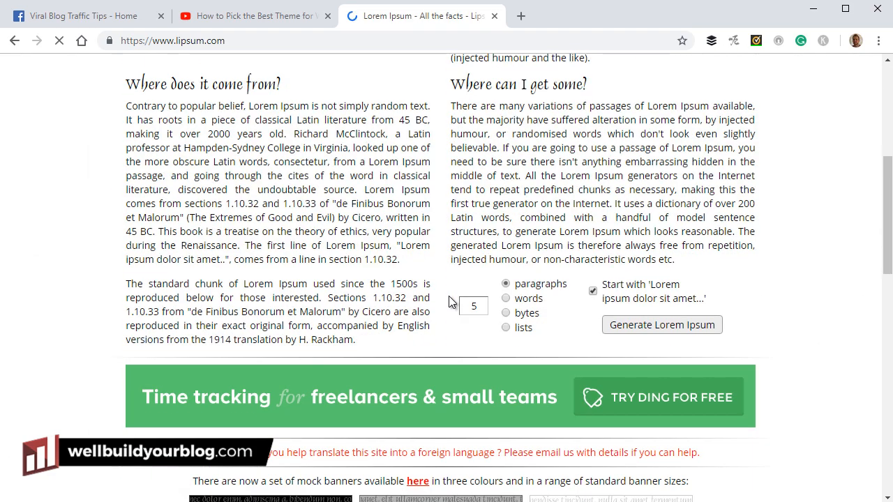
left_click(693, 333)
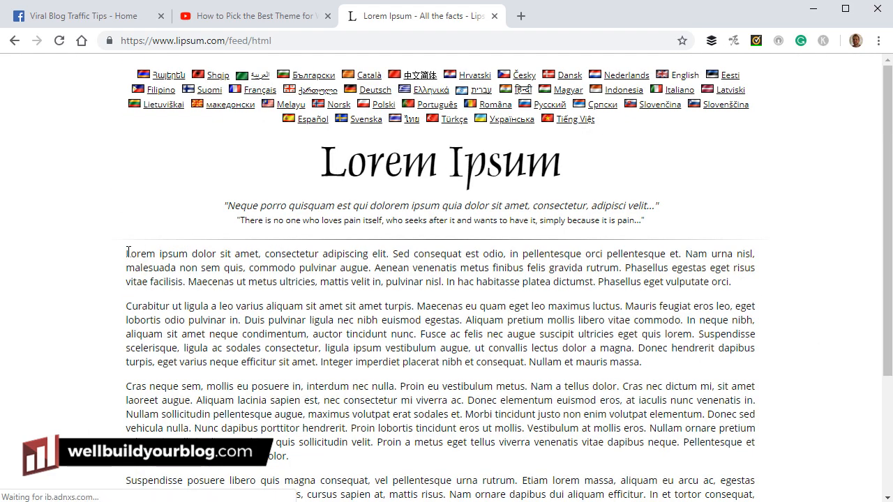
left_click_drag(127, 258, 661, 418)
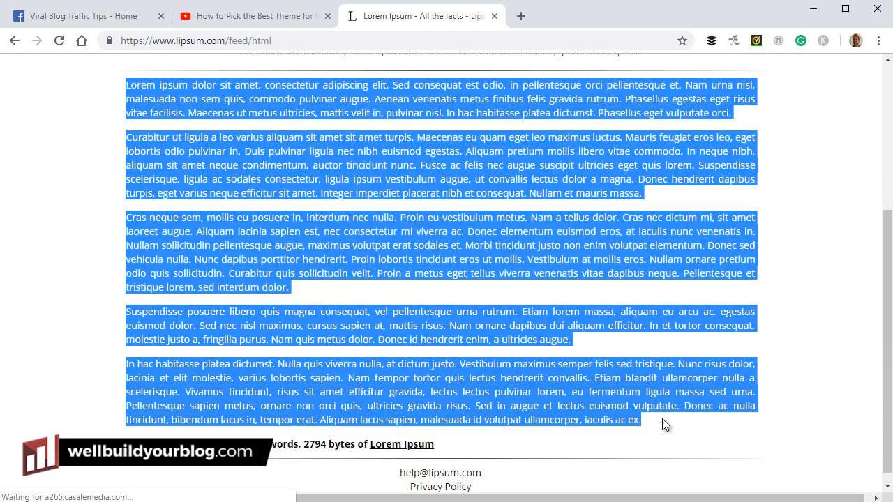
right_click(661, 397)
left_click(671, 405)
Paste the copied Lorem Ipsum paragraphs into the Facebook note body
left_click(87, 16)
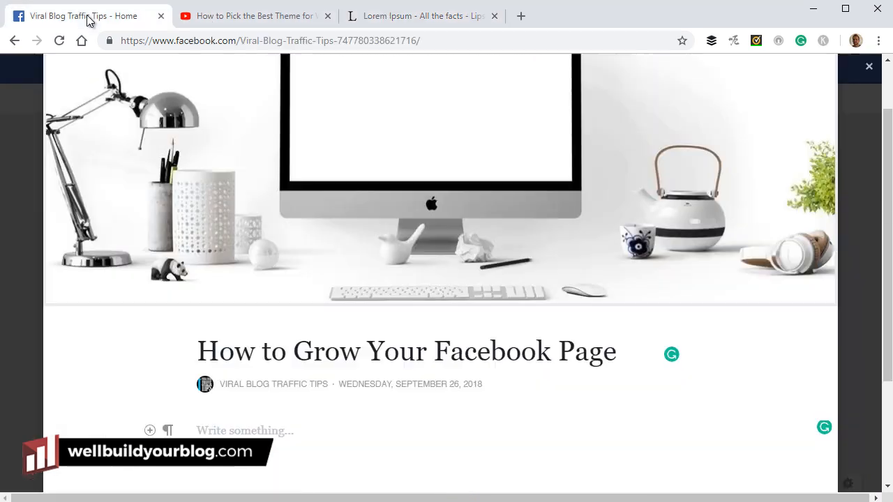
left_click(281, 430)
key("ctrl+v")
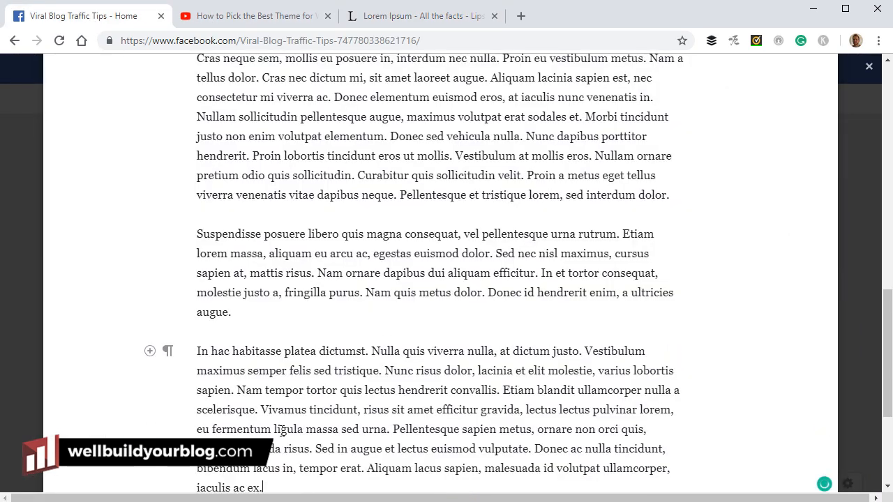
scroll(376, 355, "up", 10)
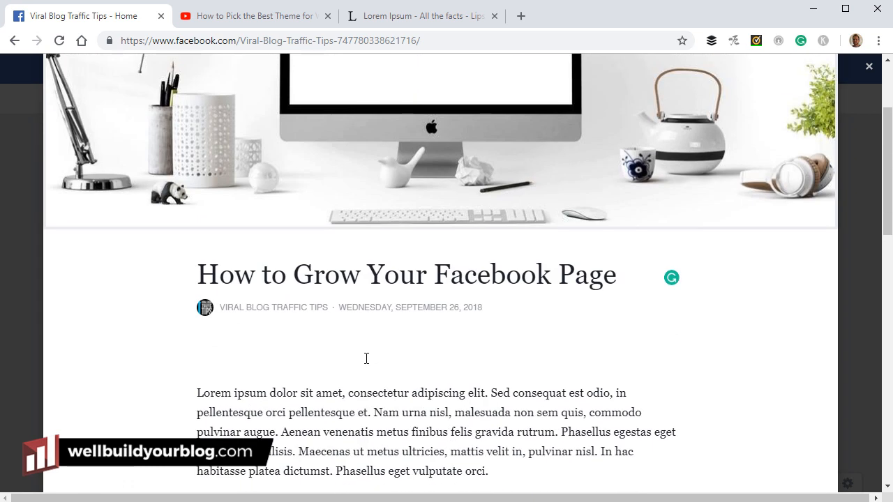
Add the opening line 'Facebook is highly competitive these days' above the first paragraph
left_click(198, 392)
key("Return")
key("Up")
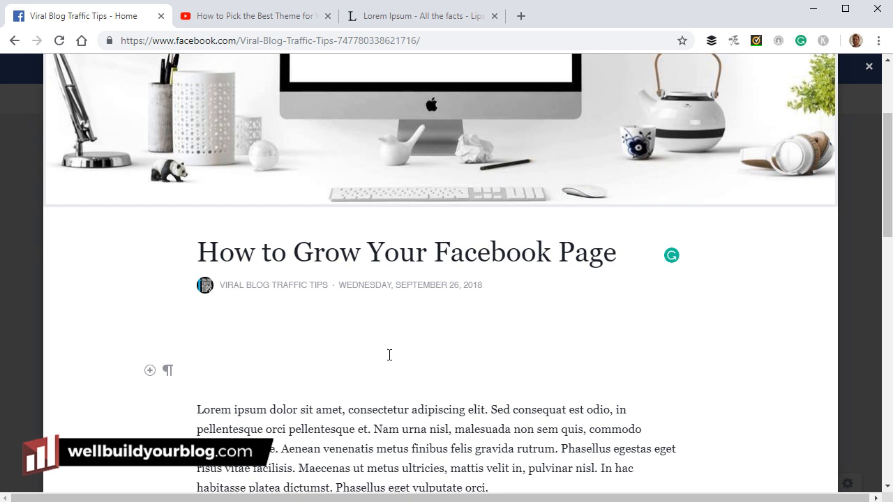
type("Faceb")
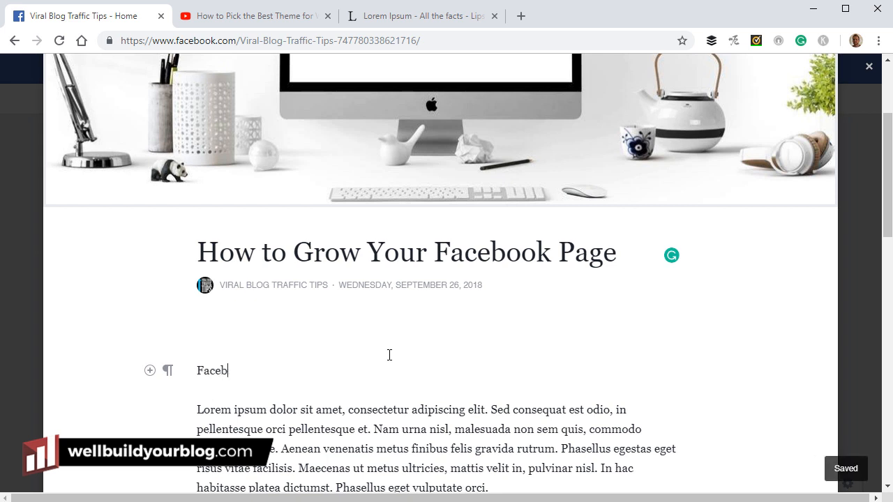
type("ook is highly ")
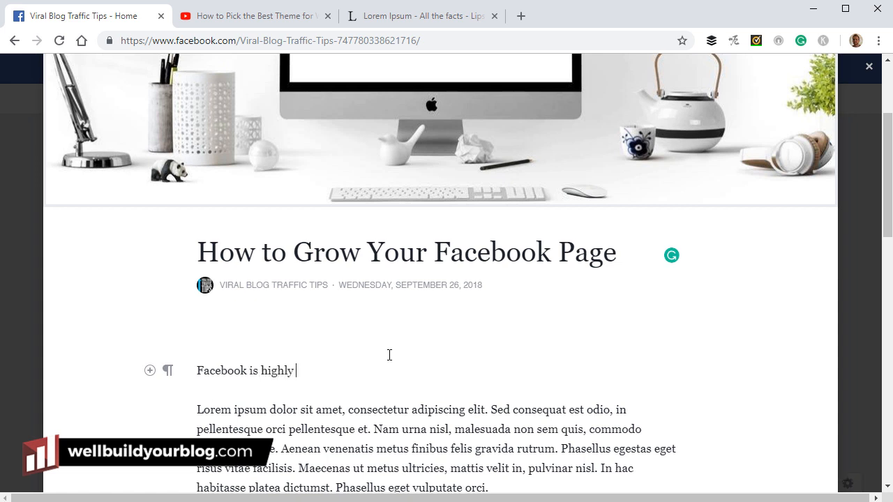
type("competitive these days.")
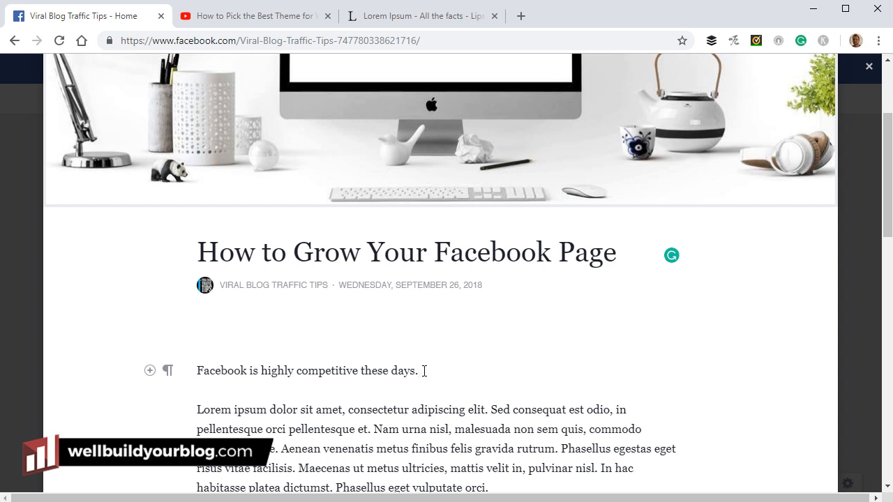
Bold the opening sentence, keeping only 'competitive these days.' in italics
left_click_drag(424, 371, 200, 368)
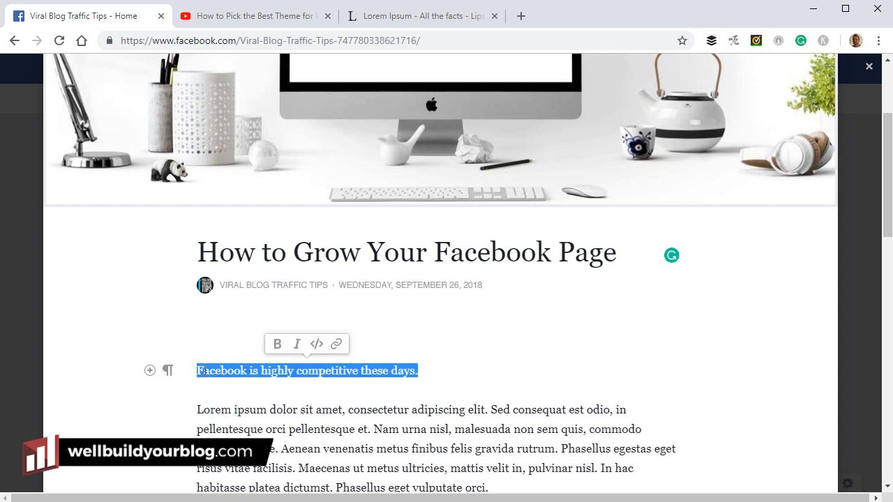
left_click(277, 343)
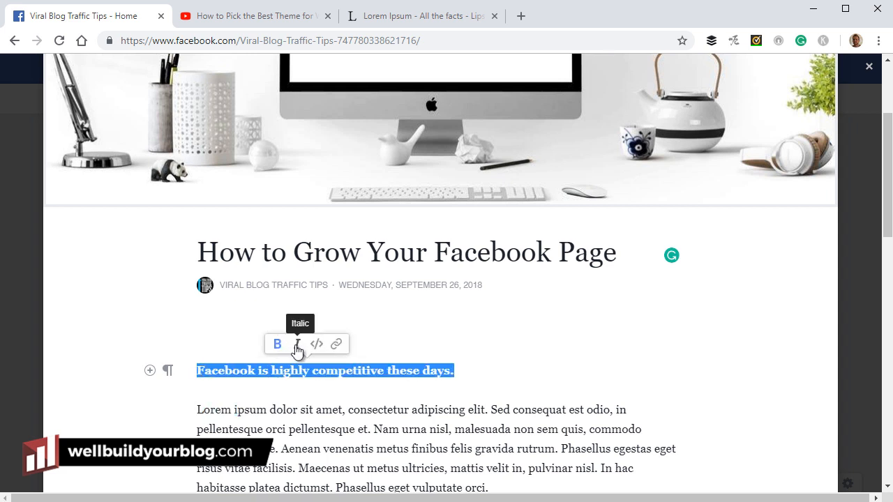
left_click(296, 345)
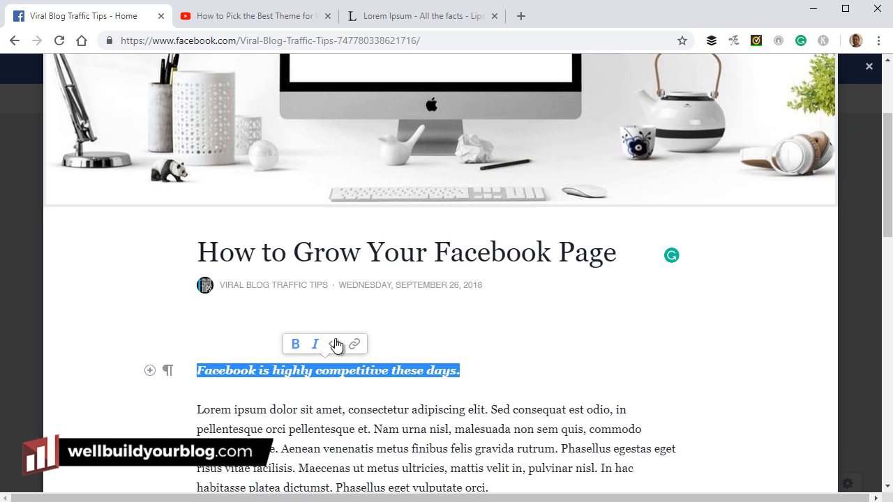
left_click(335, 344)
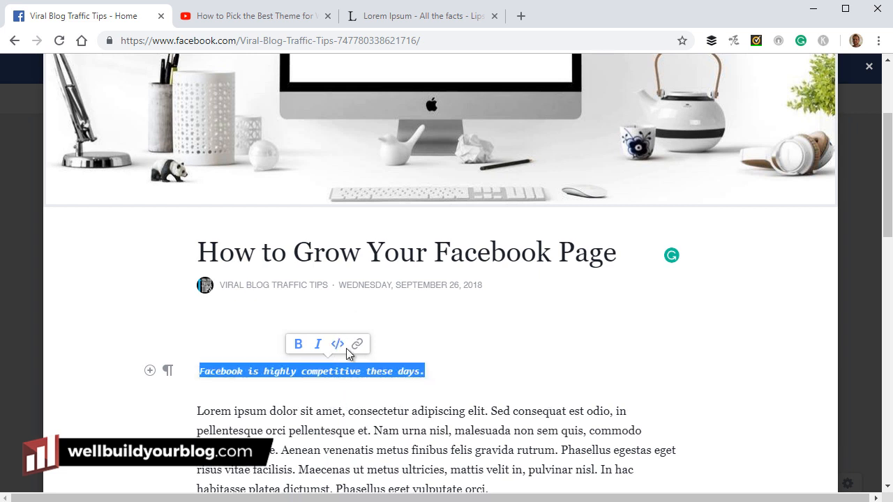
left_click(337, 343)
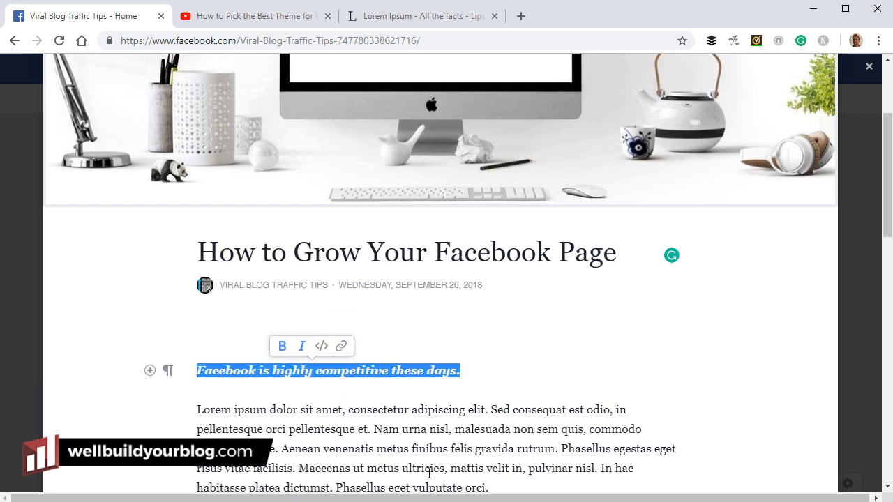
left_click(414, 449)
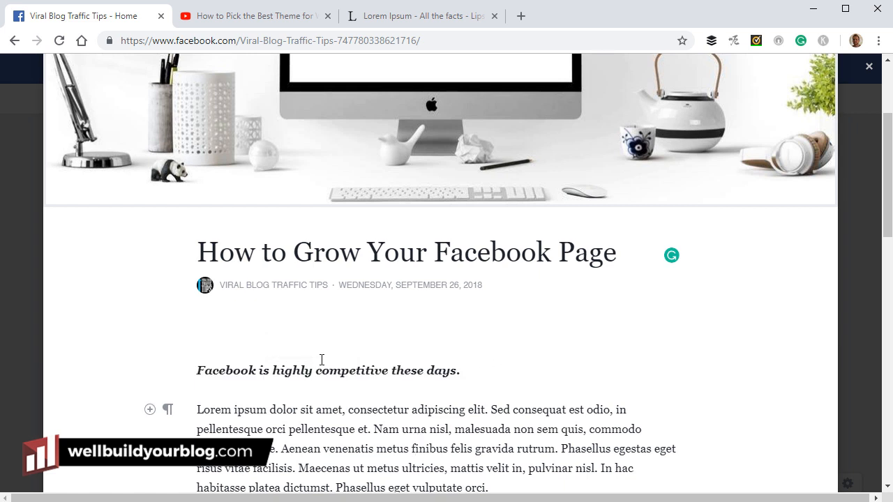
left_click_drag(275, 369, 194, 369)
left_click(248, 347)
left_click(292, 428)
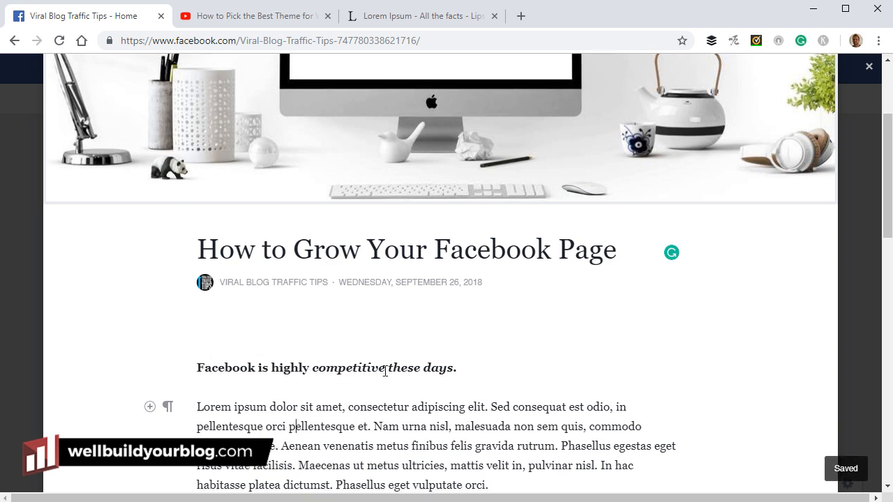
Insert the words 'Get more likes' in bold into the first Lorem paragraph
scroll(392, 368, "down", 2)
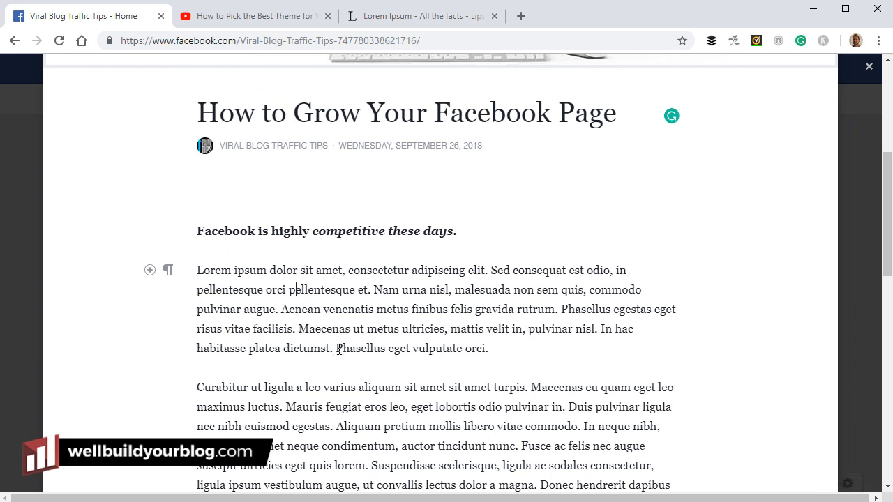
type("Get more likes")
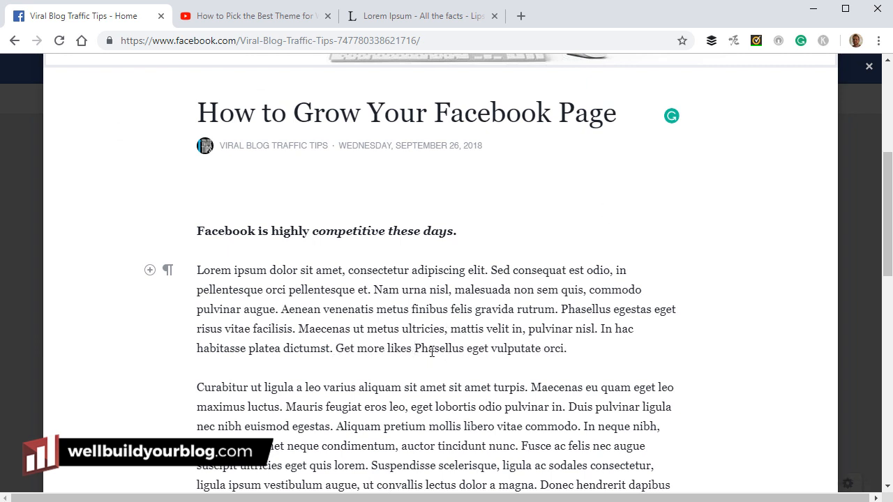
left_click_drag(413, 349, 335, 348)
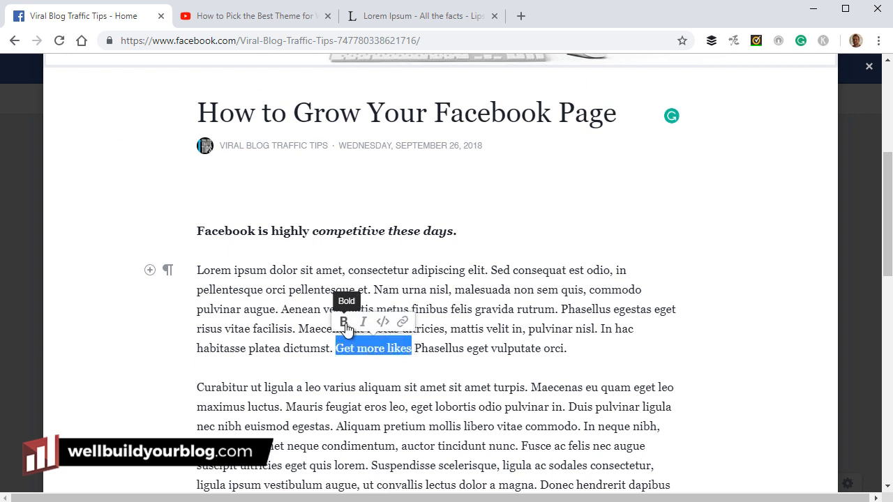
left_click(343, 322)
left_click(545, 312)
Split the Lorem paragraph into a new paragraph starting at 'Phasellus egestas'
left_click(562, 310)
key("Return")
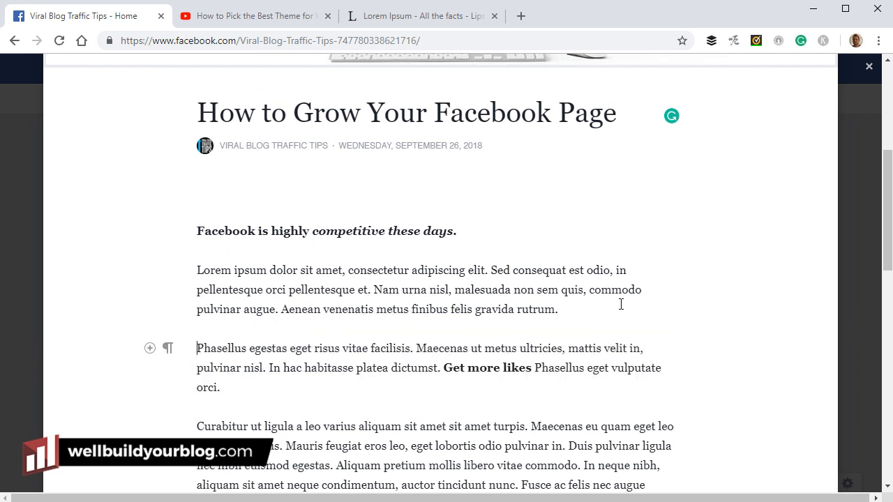
scroll(523, 275, "down", 10)
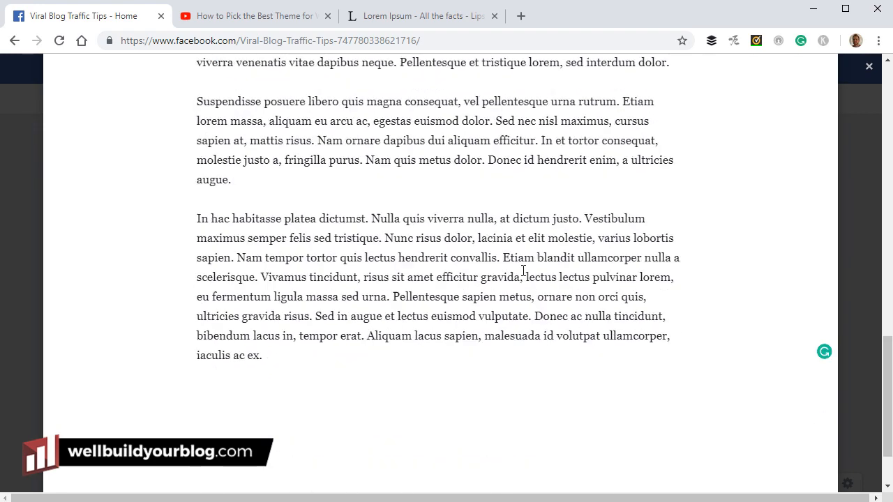
Insert a 'Getting more likes.' line above the Curabitur paragraph
scroll(528, 278, "up", 15)
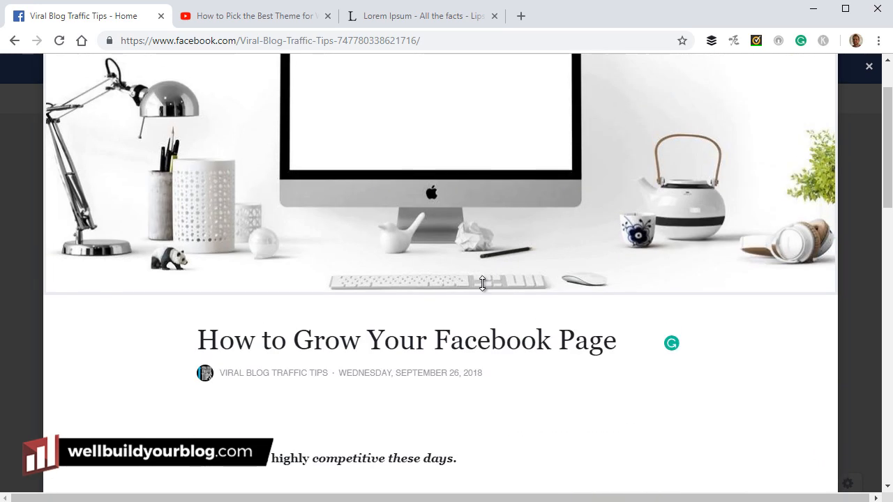
scroll(433, 241, "down", 2)
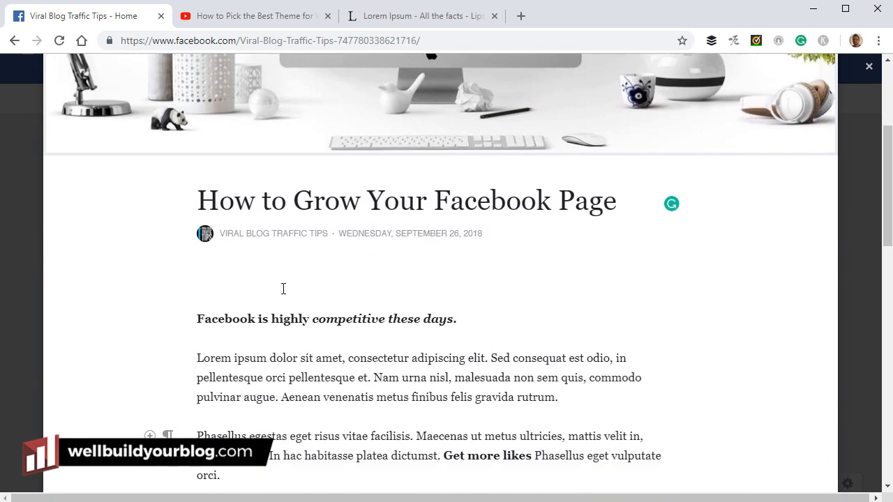
scroll(384, 343, "down", 3)
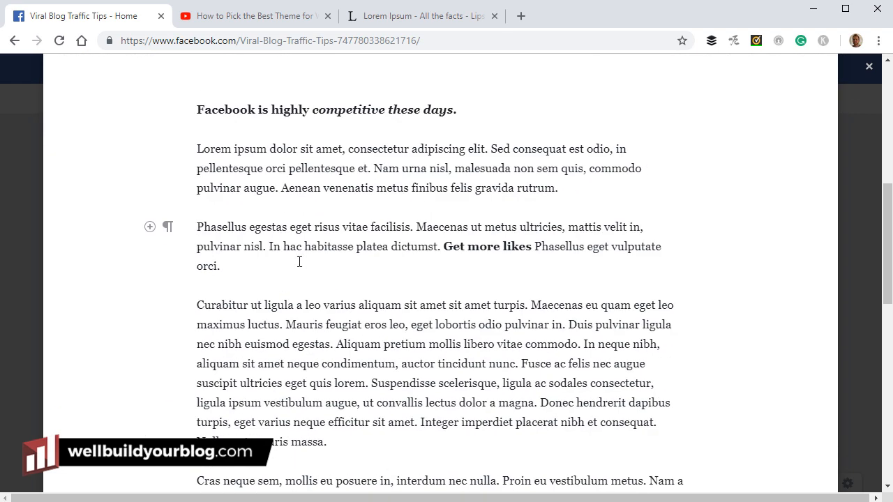
key("Return")
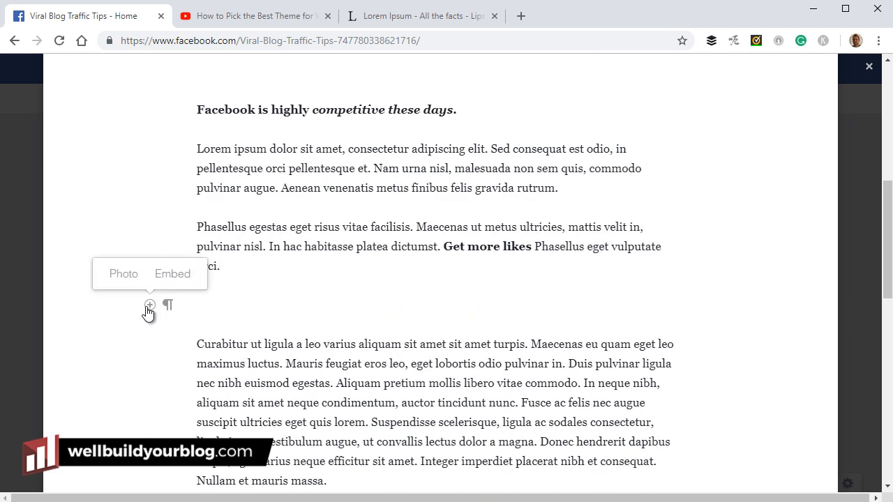
mouse_move(151, 307)
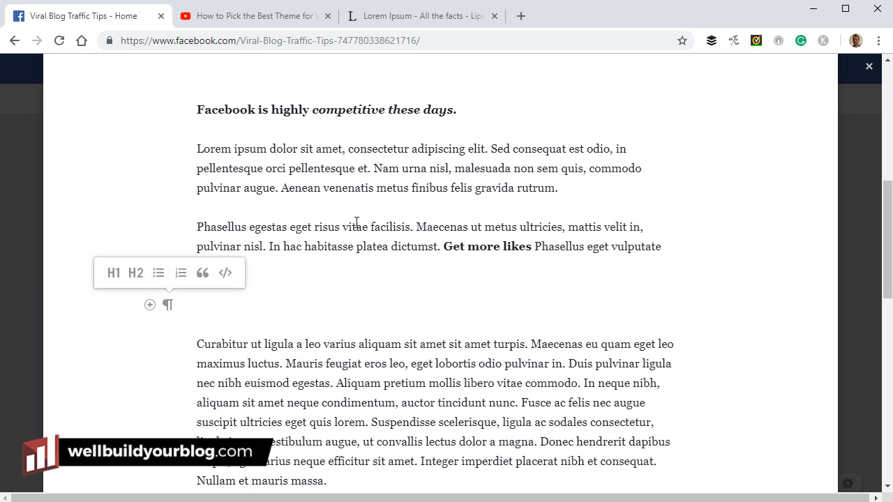
left_click_drag(475, 109, 312, 110)
left_click(200, 339)
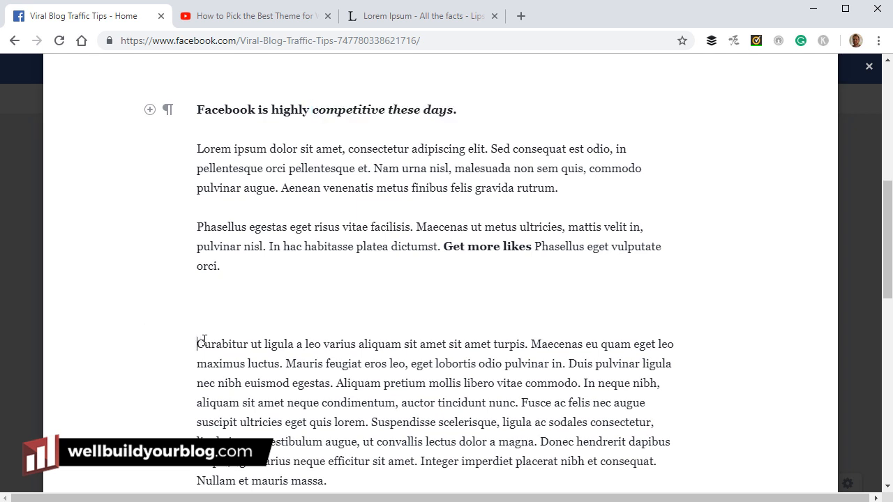
key("Return")
left_click(244, 329)
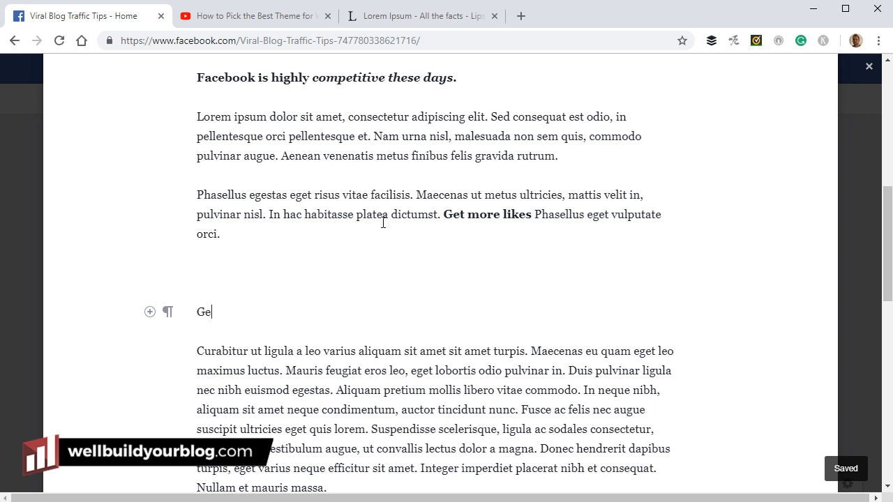
type("Getting more likes.")
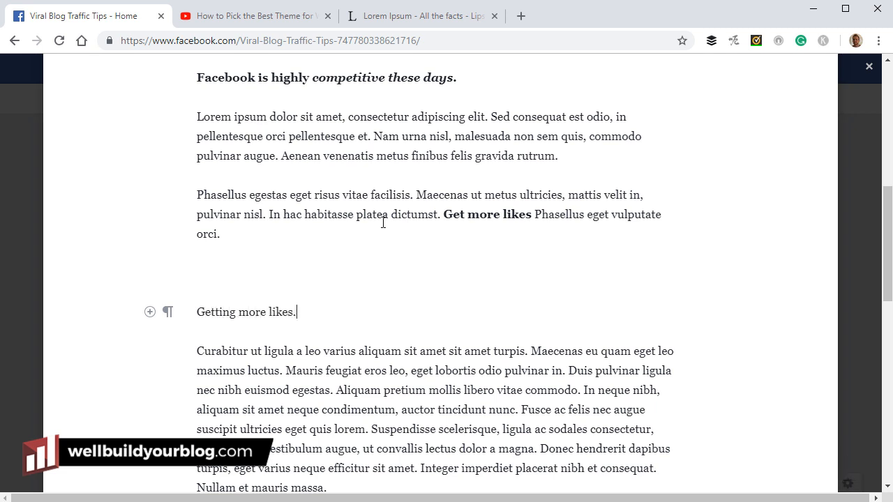
Style 'Getting more likes.' as an H2 heading, then as a centred pull-quote
key("shift+Left")
key("shift+Left")
key("shift+Left")
key("shift+Left")
key("shift+Left")
key("shift+Left")
key("shift+Left")
key("shift+Left")
key("shift+Left")
key("shift+Left")
key("shift+Left")
key("shift+Left")
key("shift+Left")
key("shift+Left")
key("shift+Left")
key("shift+Left")
key("shift+Left")
key("shift+Left")
key("shift+Left")
mouse_move(171, 318)
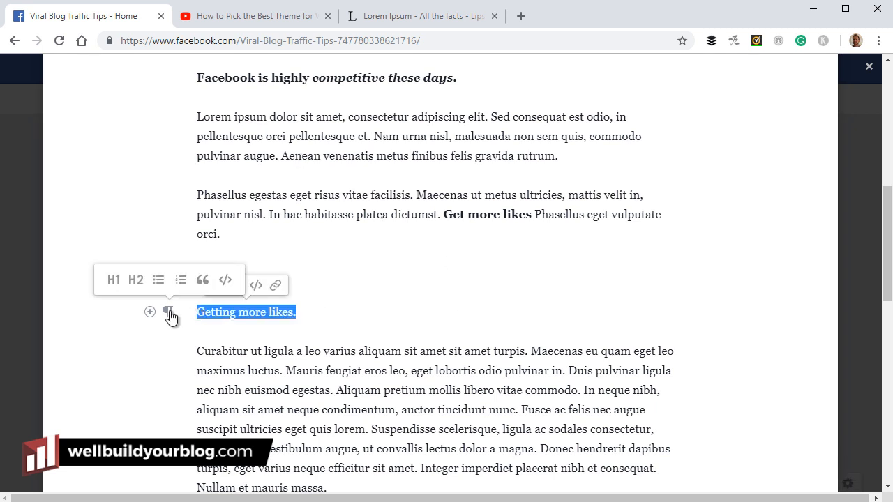
left_click(136, 281)
mouse_move(168, 329)
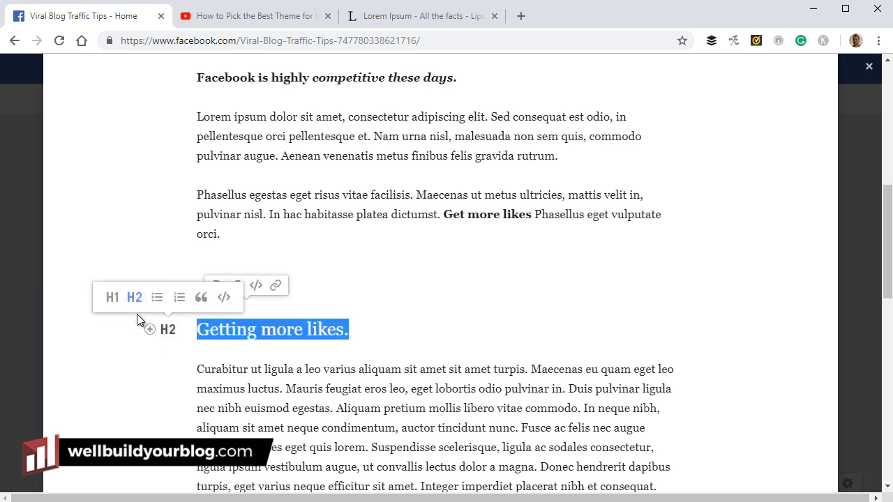
left_click(112, 297)
left_click(134, 300)
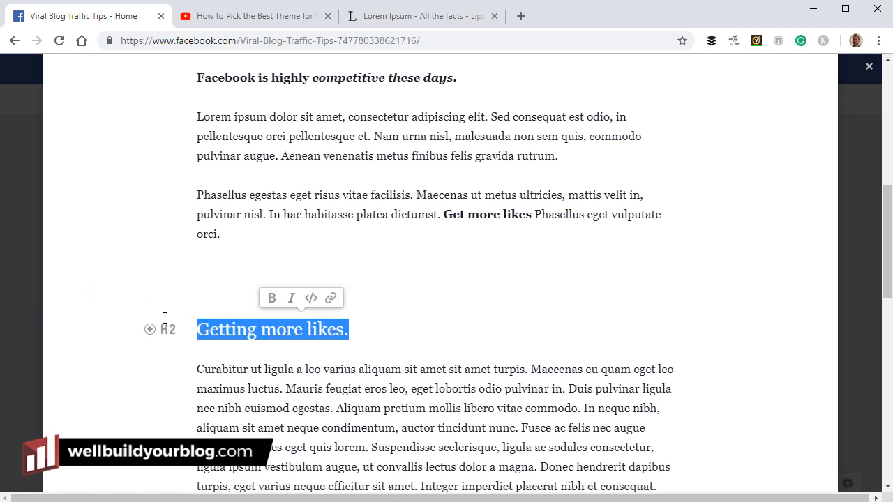
left_click(201, 301)
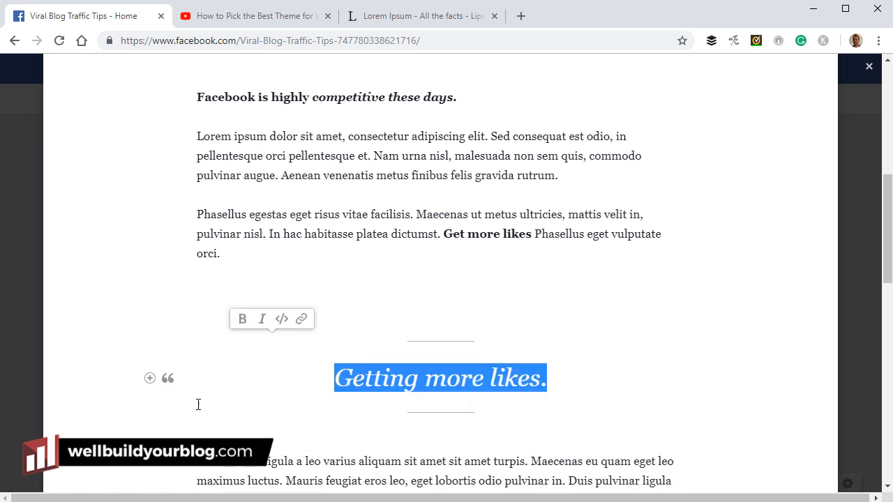
left_click(560, 394)
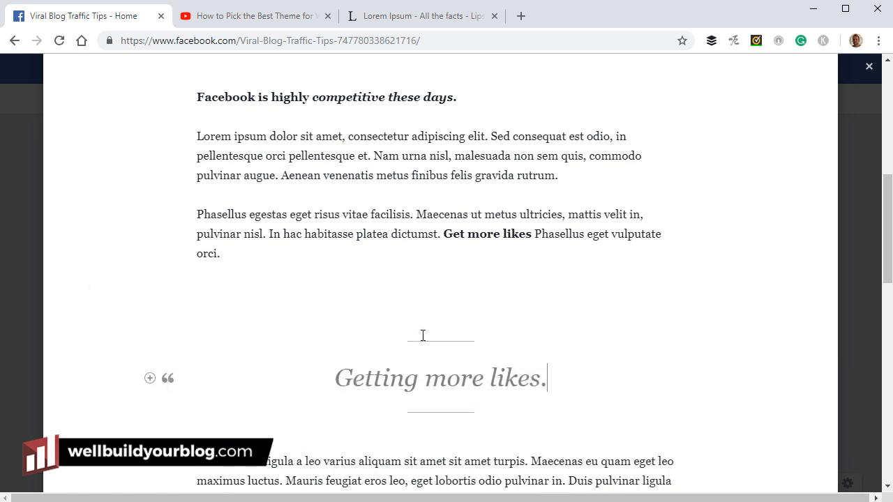
Delete the empty paragraph above the quote and reapply pull-quote style to 'Getting more likes.'
left_click(376, 292)
key("Delete")
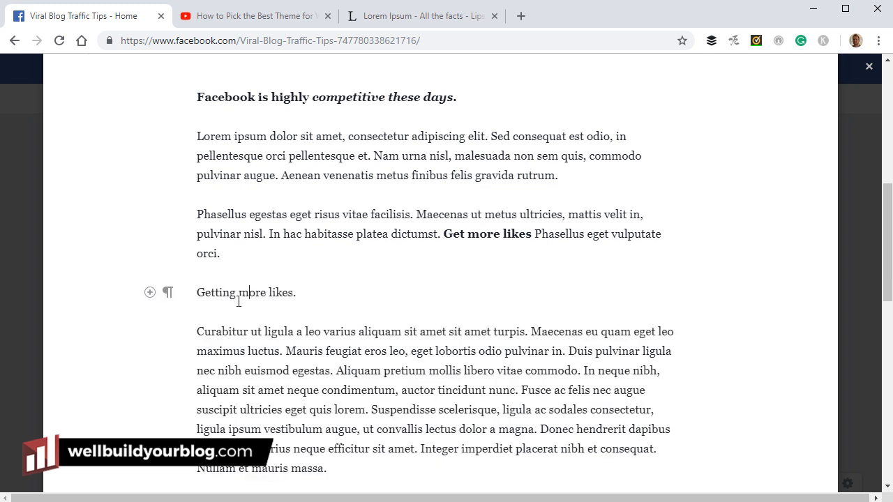
left_click(167, 293)
left_click(203, 260)
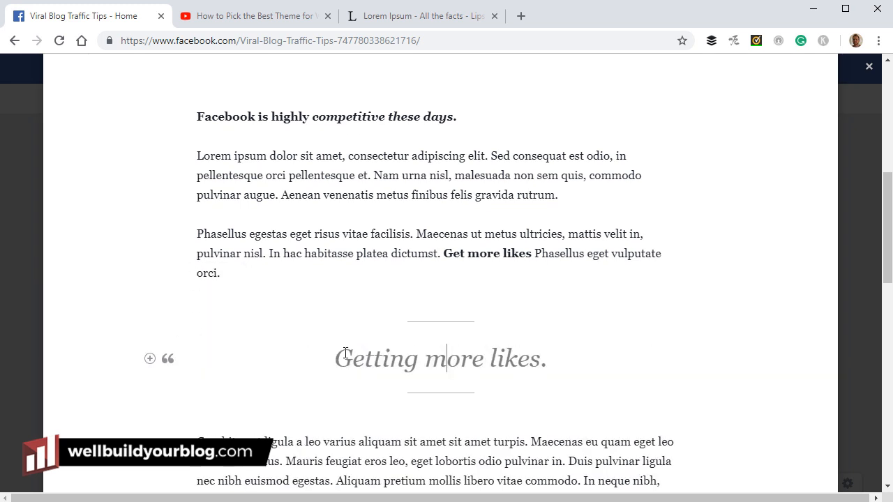
scroll(431, 300, "down", 3)
scroll(430, 303, "up", 2)
scroll(432, 294, "down", 1)
scroll(431, 294, "down", 1)
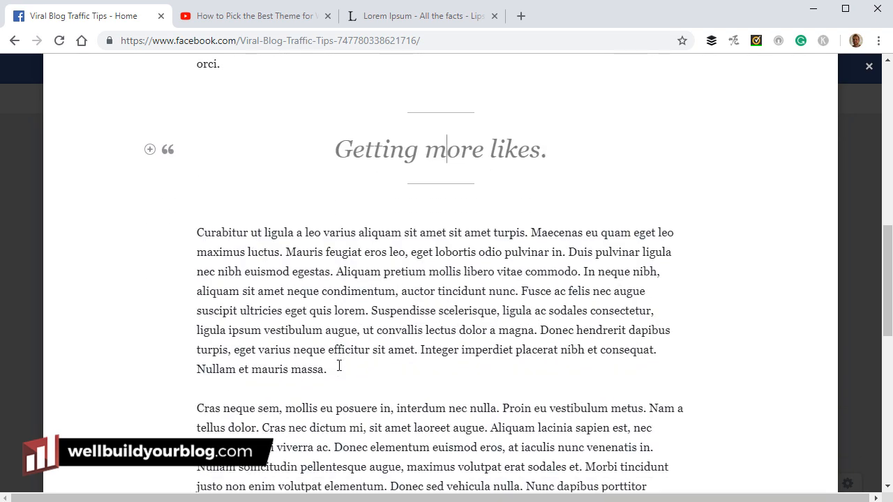
Add a bulleted list of 'invite friends', 'advertise' and 'etc' after the Curabitur paragraph
left_click(337, 370)
key("Return")
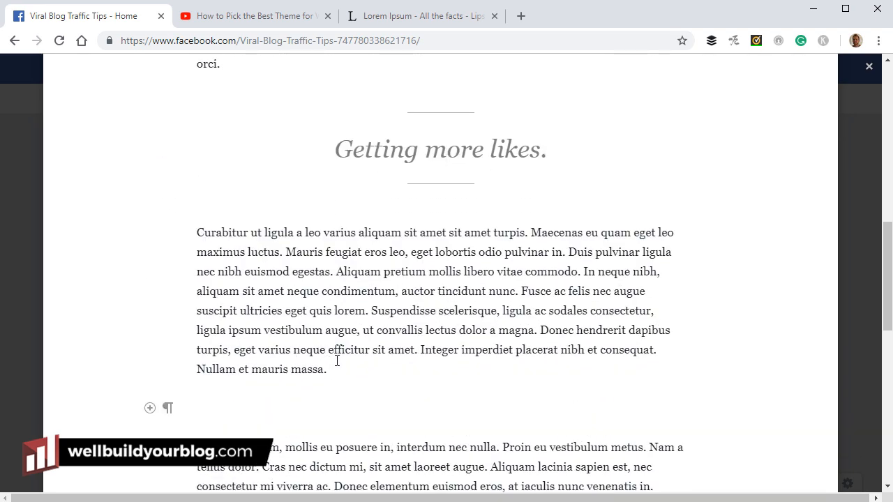
type("invite friends")
left_click(167, 408)
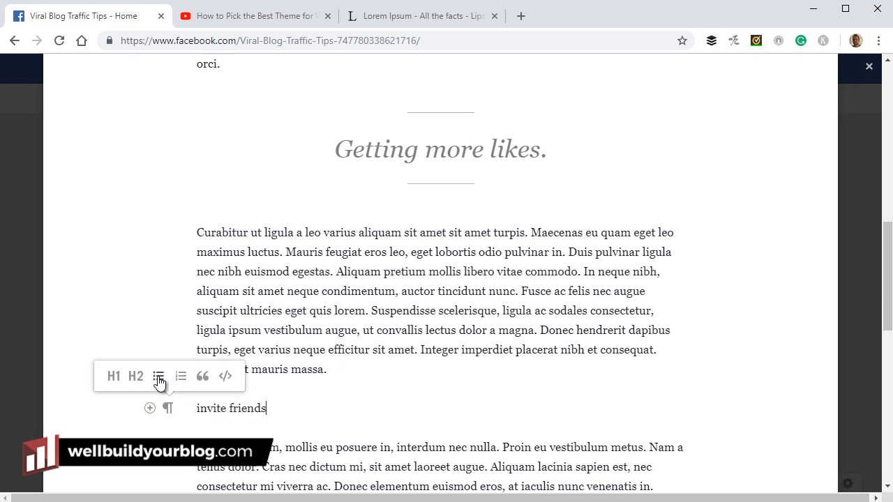
left_click(159, 379)
key("Return")
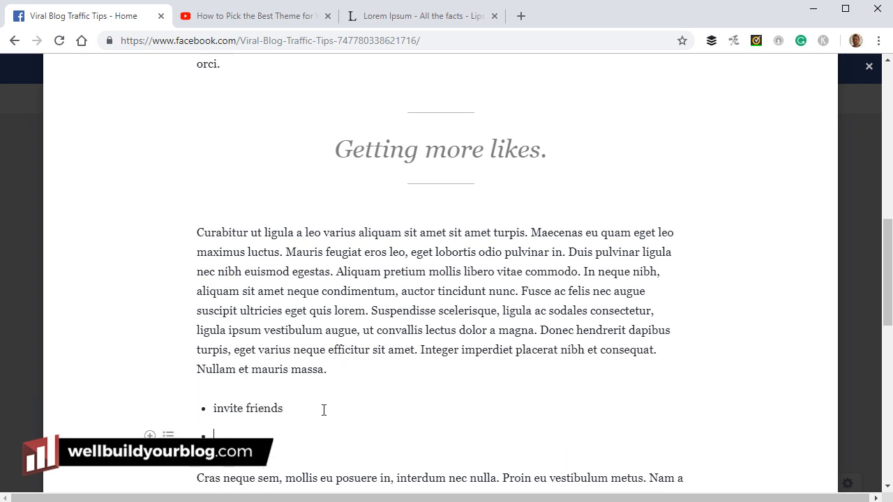
type("advertis")
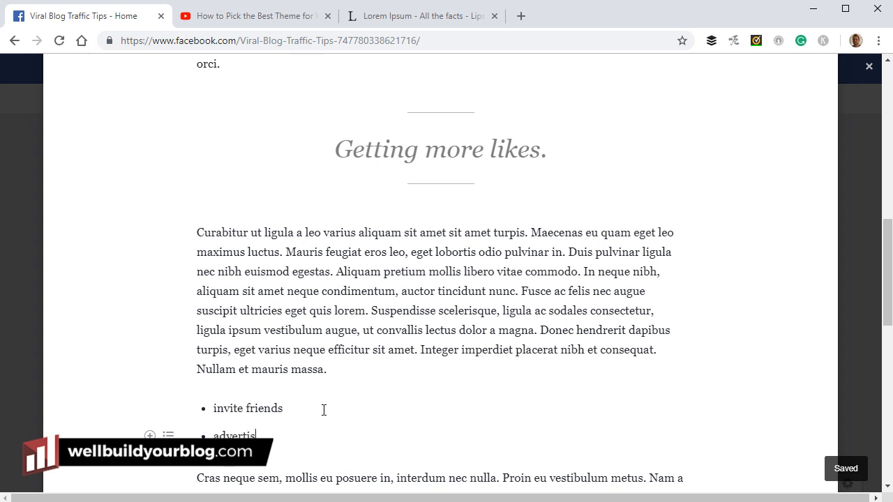
type("e")
key("Return")
type("etc")
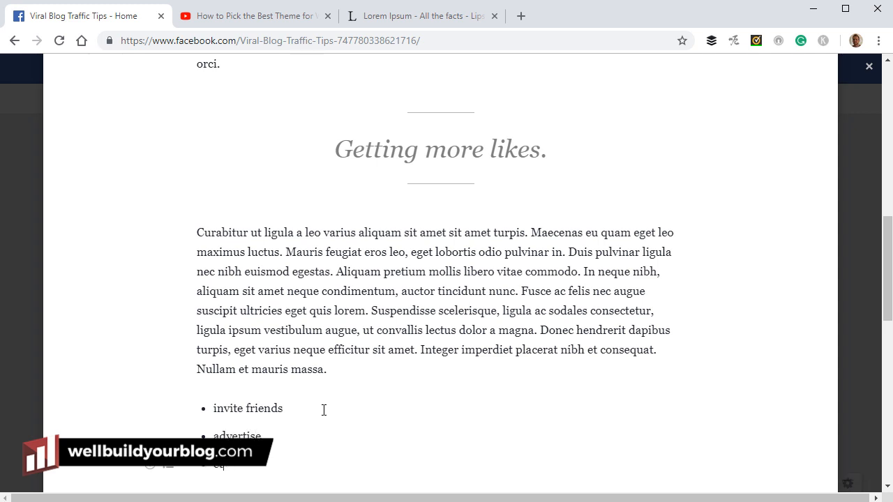
Place the caret before 'Nunc dapibus' in the Cras paragraph
scroll(575, 384, "up", 6)
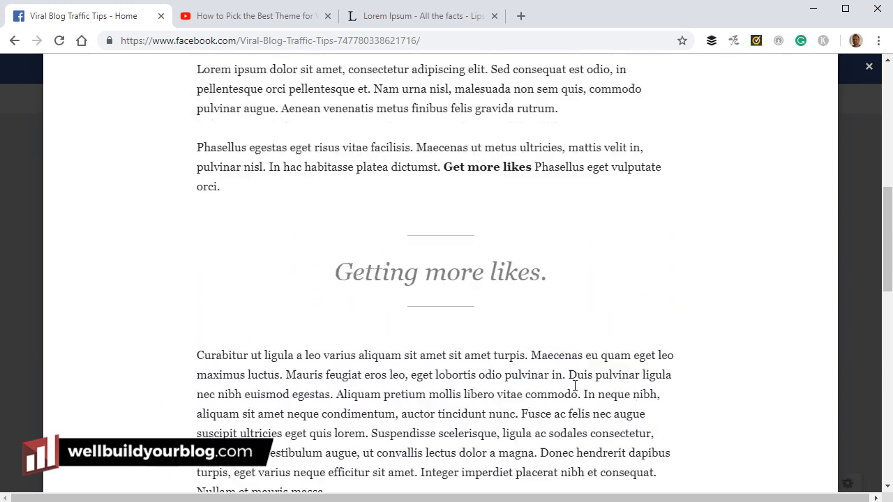
scroll(575, 386, "down", 3)
scroll(574, 386, "down", 6)
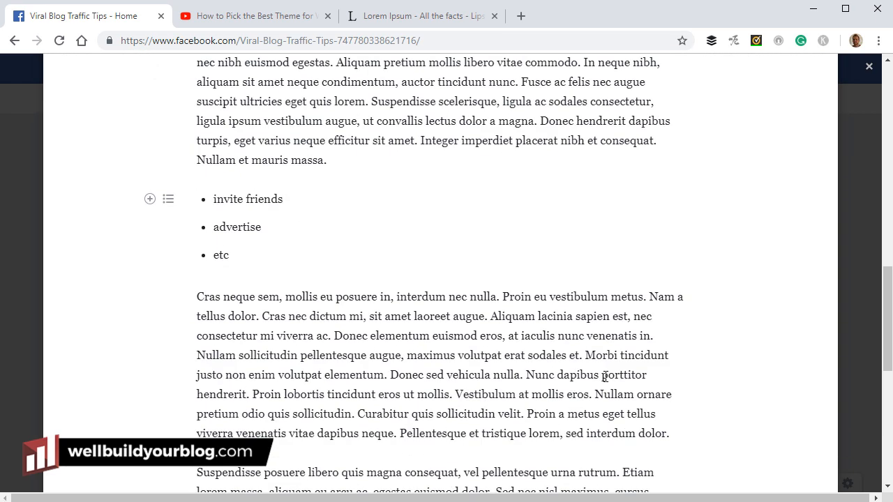
left_click(528, 373)
Split the Cras paragraph at 'Nunc dapibus' and insert the blue laptop photo between the halves
key("Return")
key("Return")
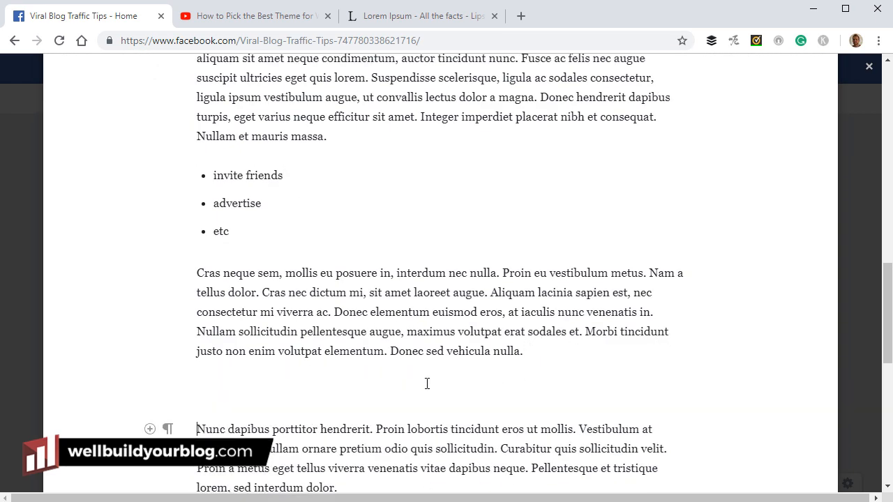
left_click(350, 386)
scroll(237, 323, "up", 2)
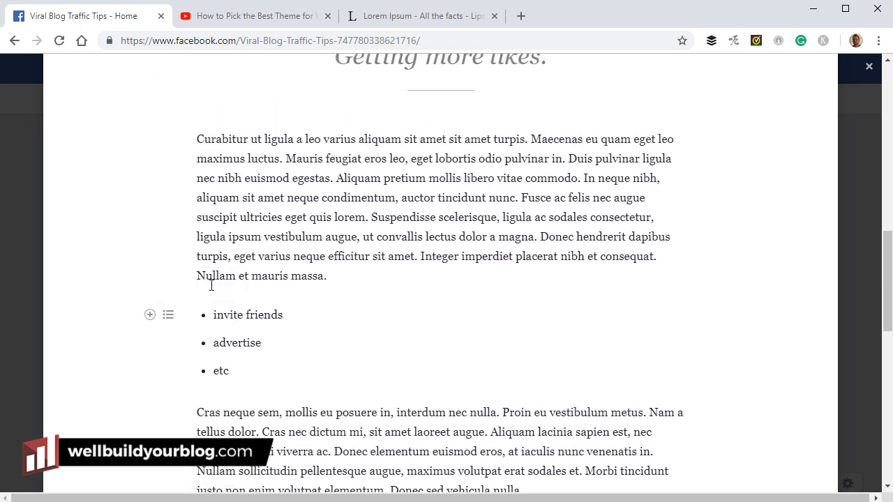
scroll(274, 256, "down", 3)
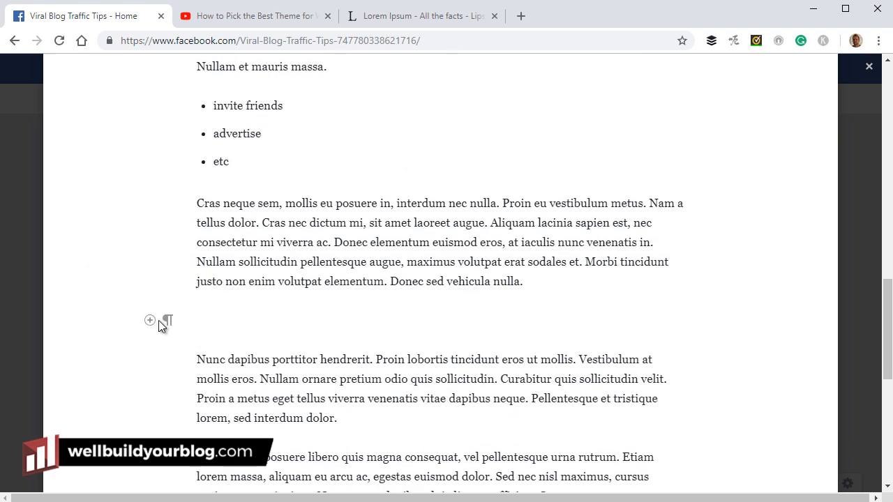
left_click(150, 321)
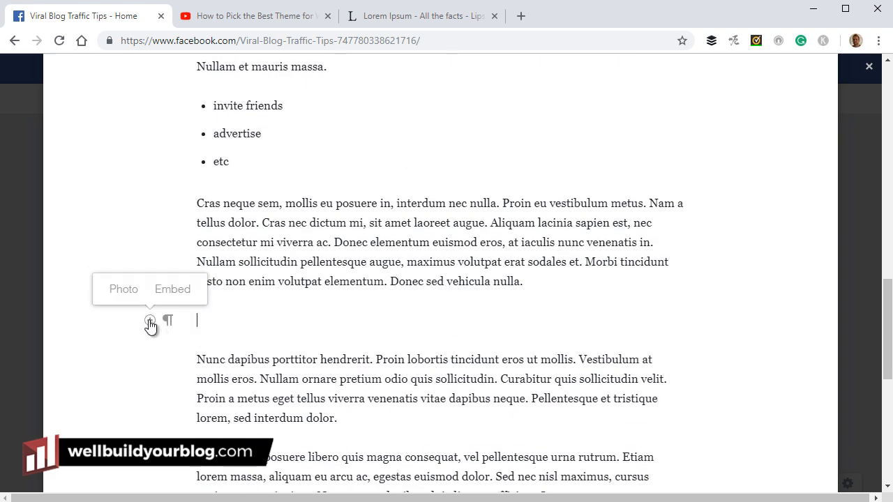
left_click(118, 291)
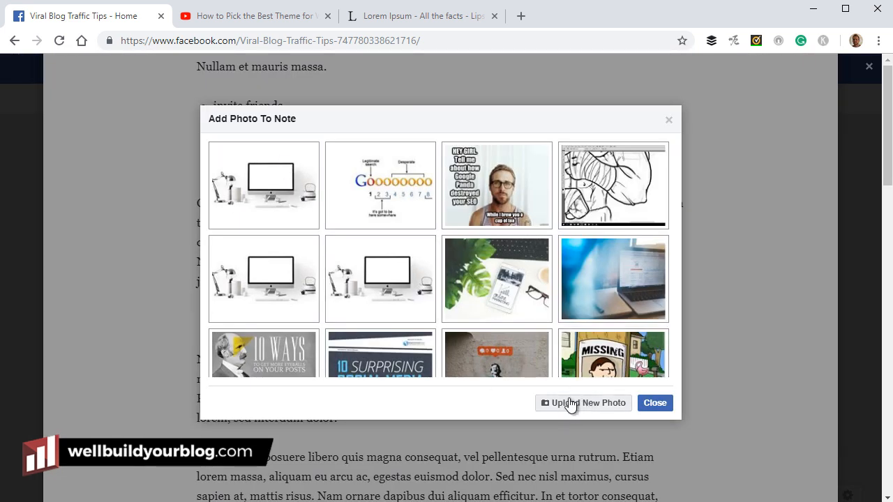
left_click(626, 283)
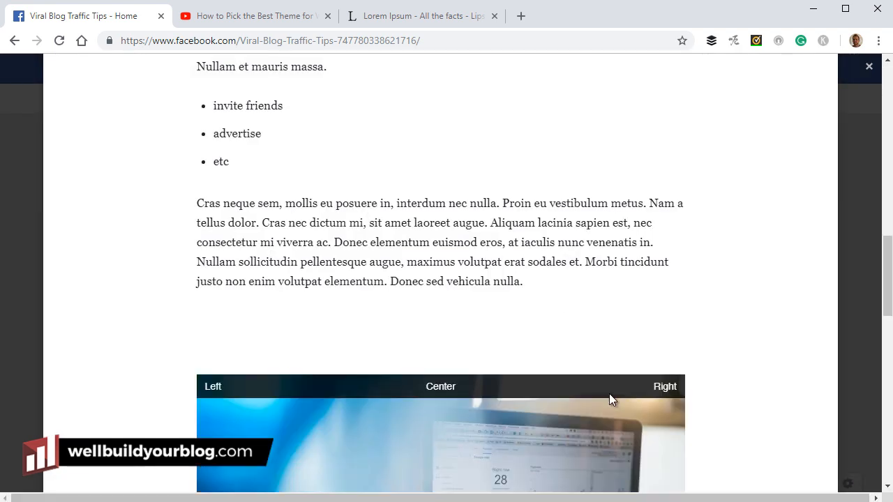
left_click(460, 308)
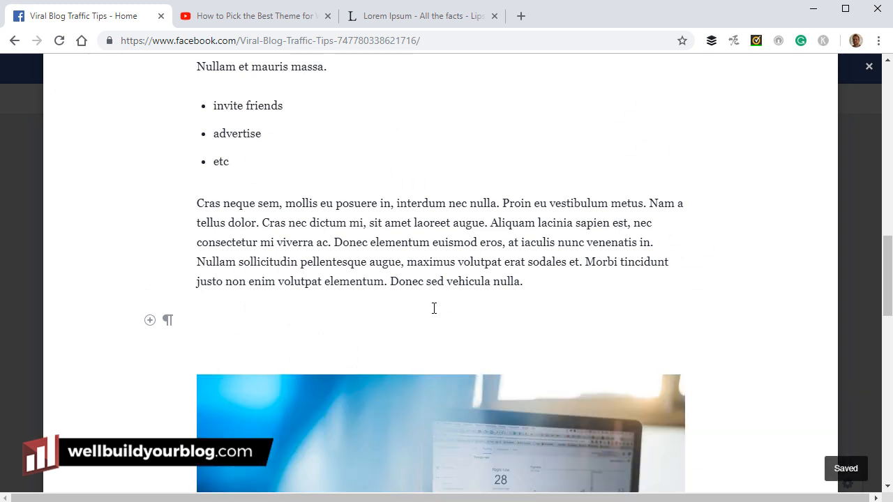
key("BackSpace")
Caption the laptop photo 'Using your computer'
scroll(608, 304, "down", 3)
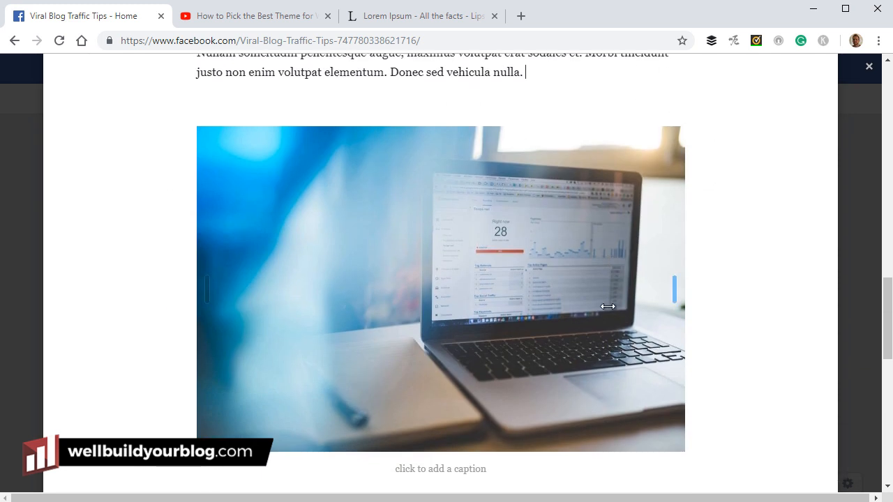
left_click(478, 471)
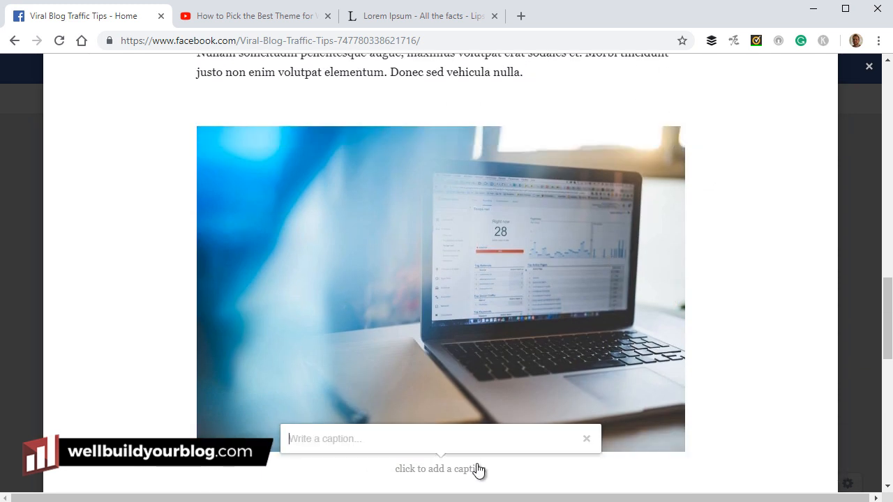
type("Using y")
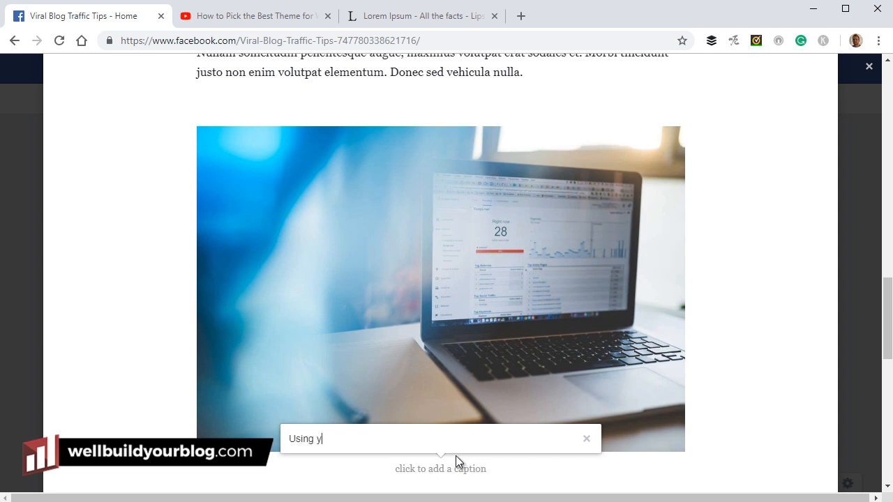
type("ou r computer")
key("Return")
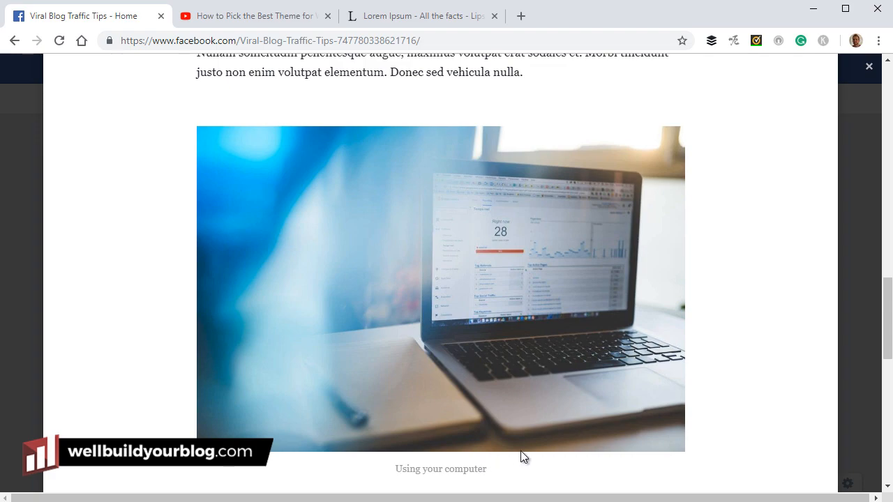
Insert an empty line above the bold opening sentence of the note body
scroll(708, 349, "up", 10)
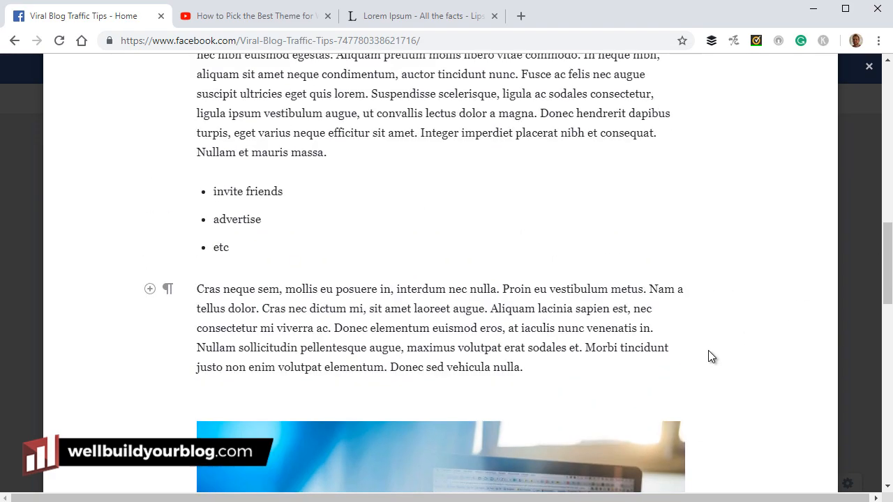
scroll(708, 349, "up", 4)
scroll(318, 230, "down", 2)
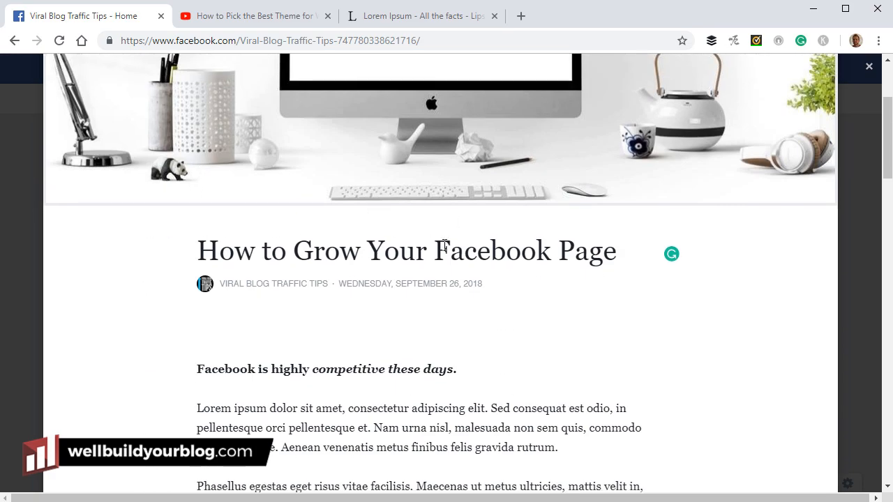
scroll(317, 341, "down", 2)
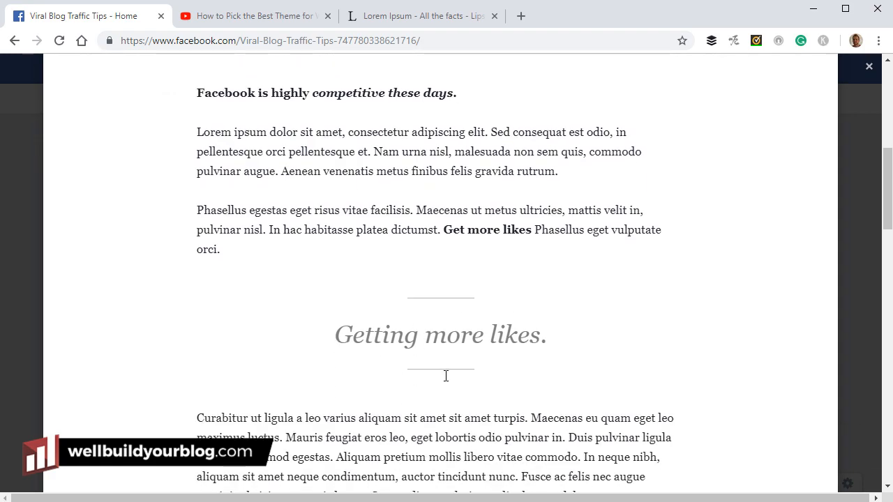
scroll(446, 377, "down", 4)
scroll(271, 298, "down", 6)
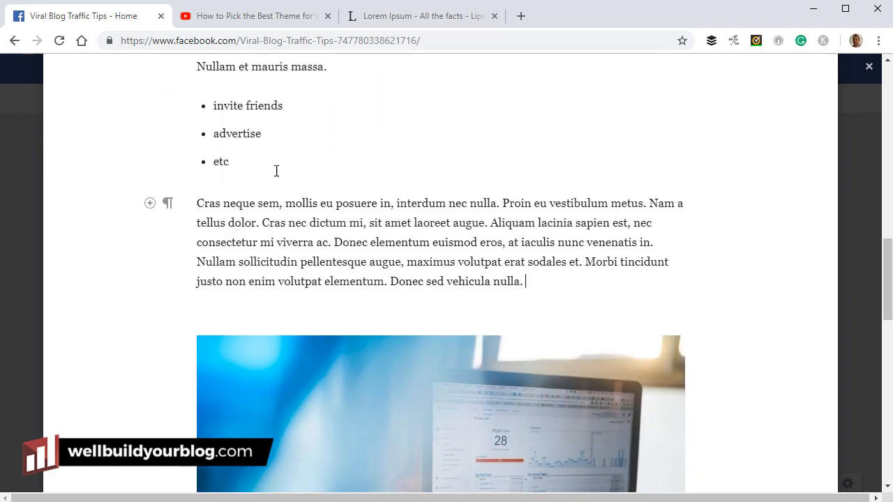
scroll(355, 375, "up", 13)
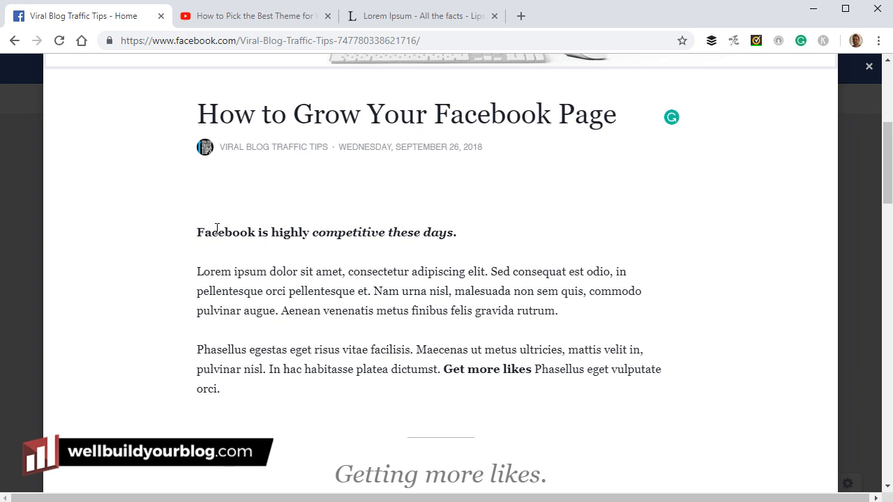
left_click(198, 232)
key("Return")
key("Up")
left_click(149, 234)
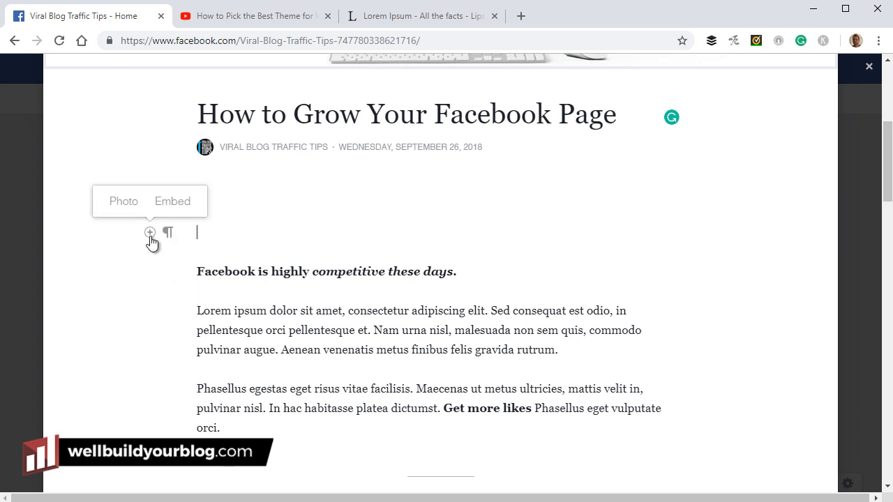
Copy the YouTube theme video's web address and return to the Facebook note draft
left_click(246, 15)
left_click(365, 42)
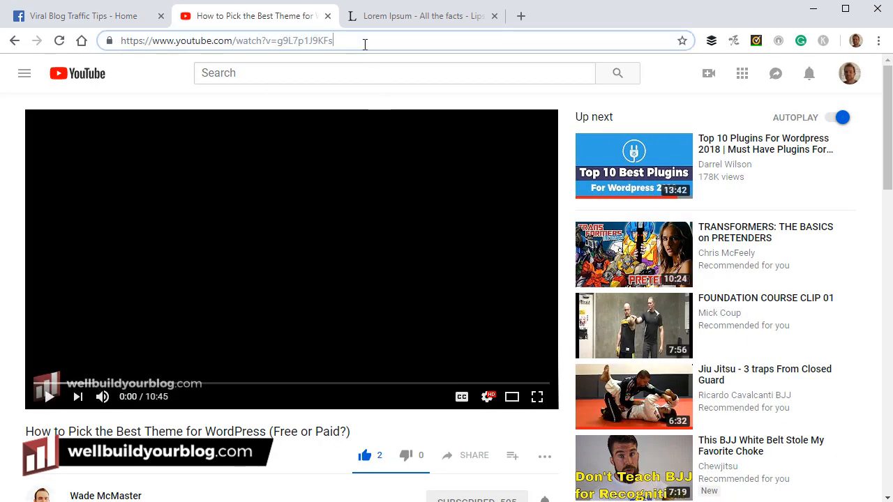
right_click(250, 43)
left_click(277, 116)
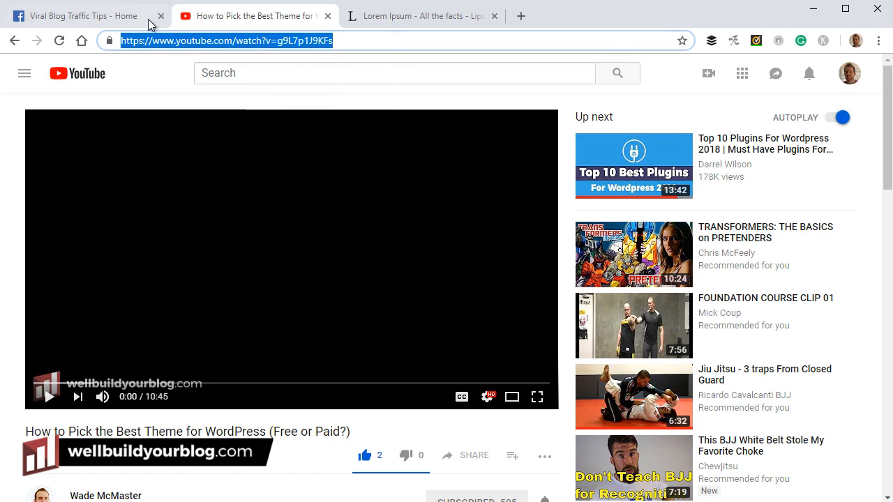
left_click(122, 23)
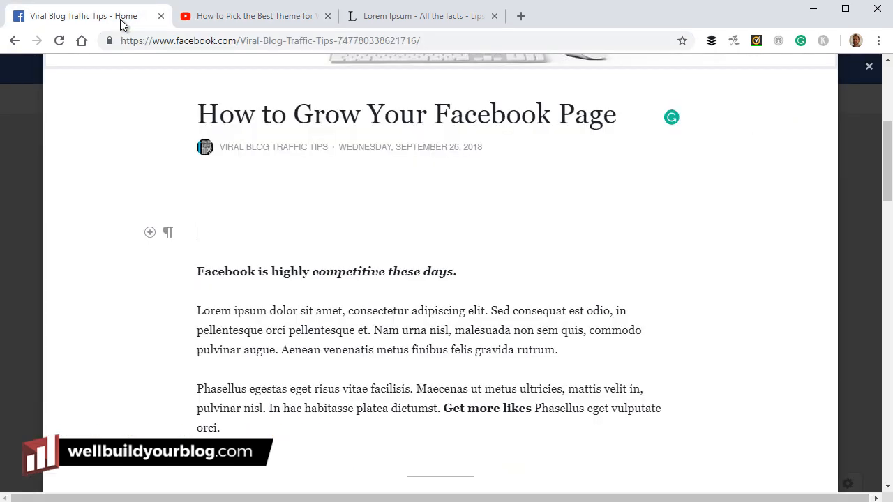
Embed the YouTube video 'How to Pick the Best Theme for WordPress' from its pasted link
left_click(148, 233)
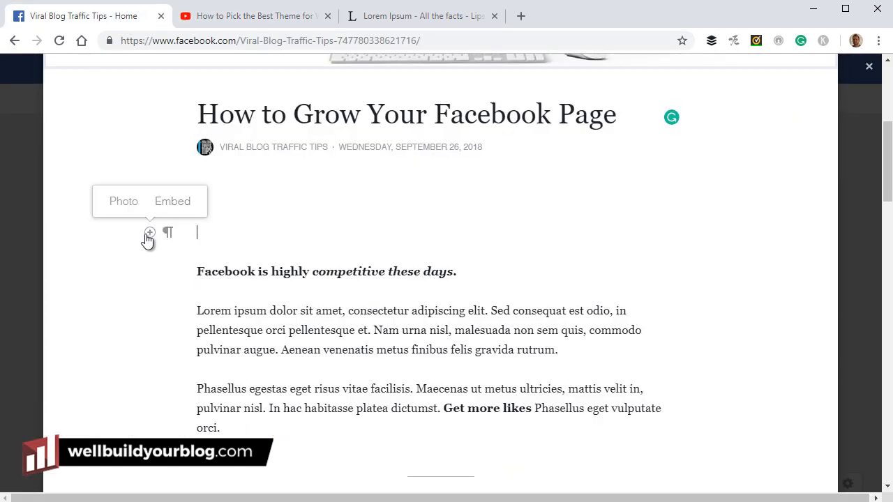
left_click(173, 202)
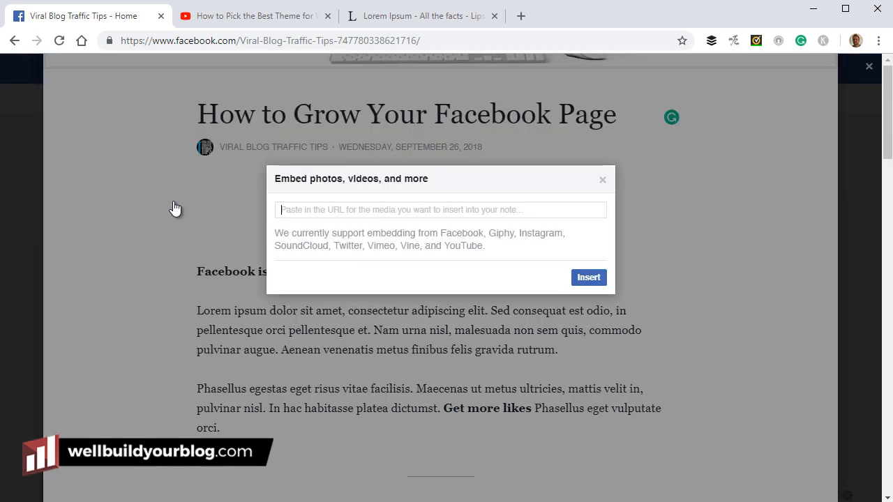
right_click(293, 211)
left_click(355, 317)
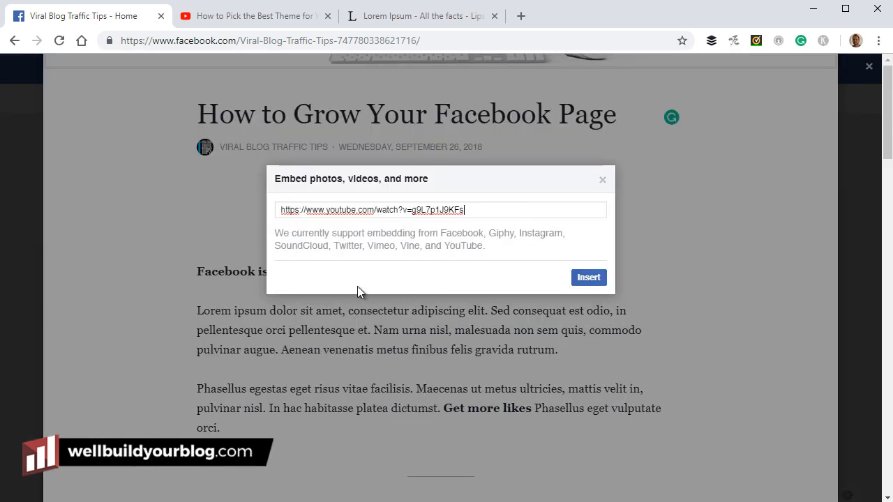
left_click(599, 278)
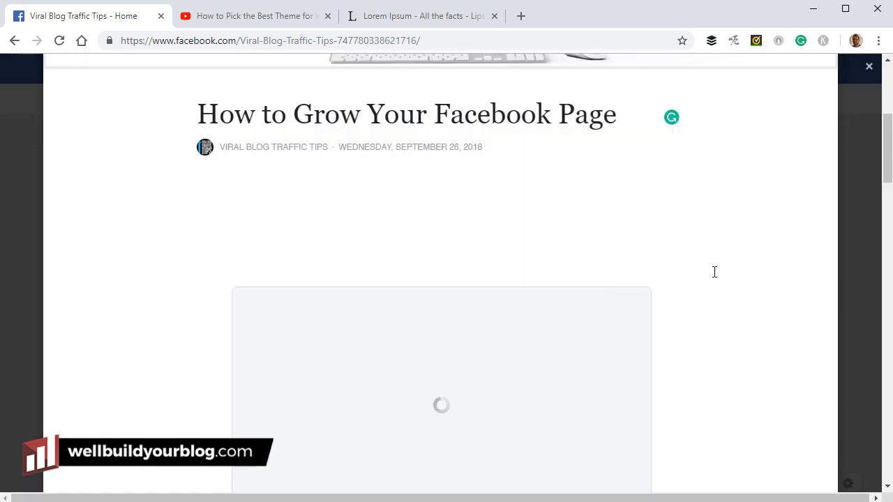
Delete the extra empty line left above the embedded video
left_click(497, 235)
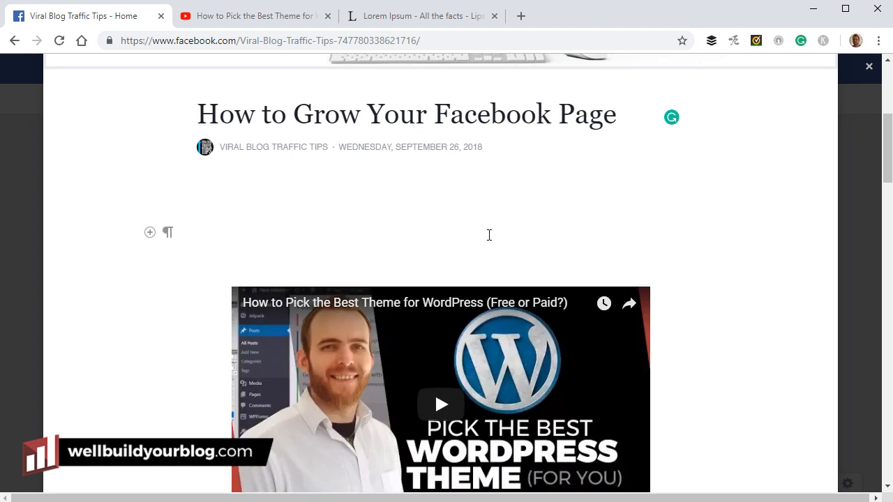
key("BackSpace")
scroll(558, 232, "down", 6)
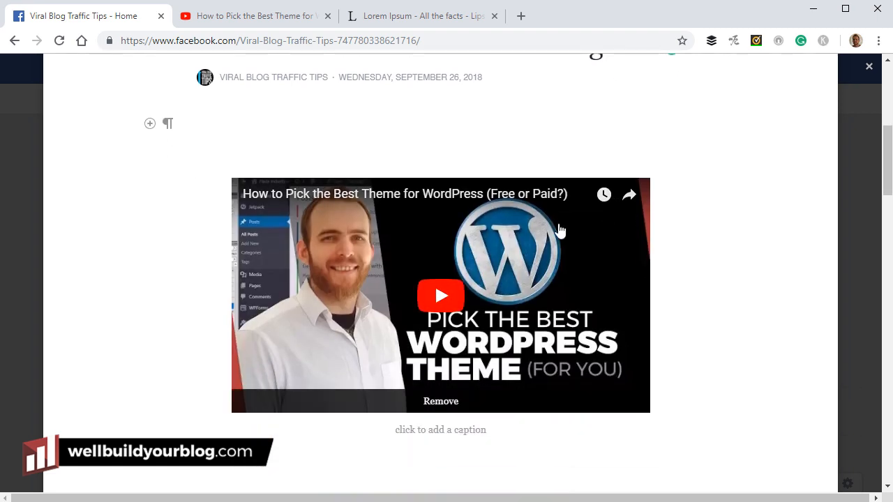
scroll(560, 236, "down", 16)
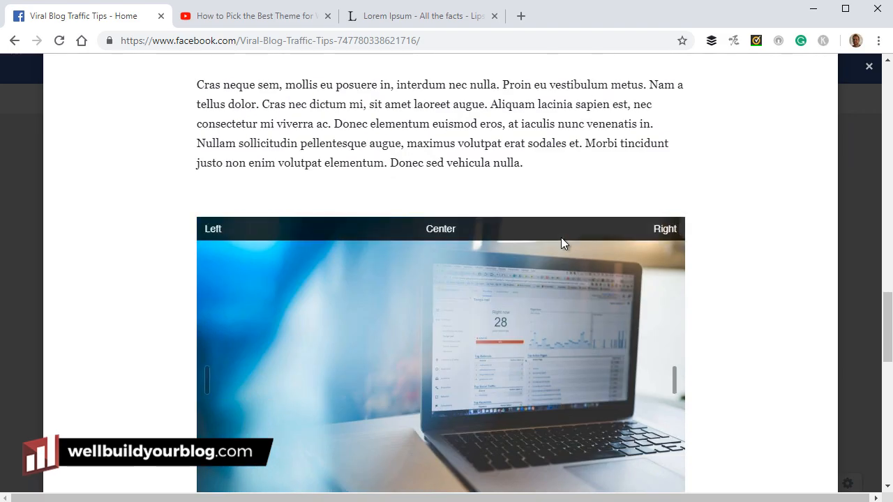
scroll(562, 244, "down", 3)
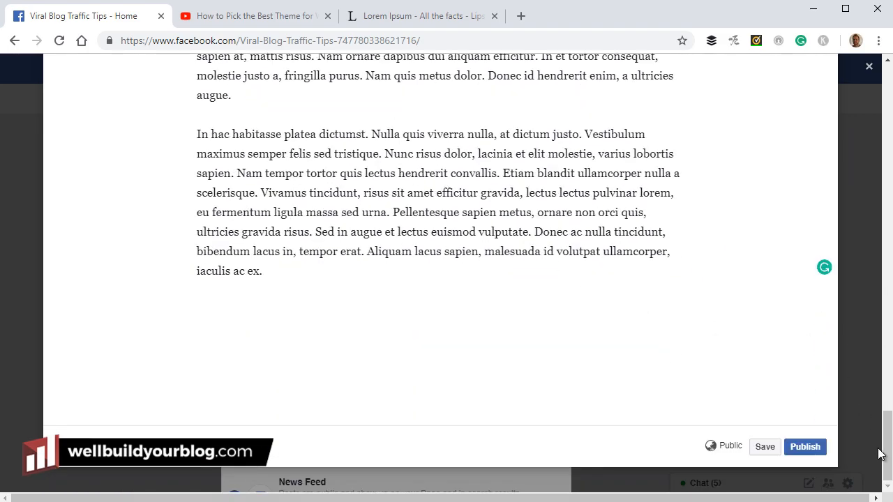
left_click_drag(880, 454, 880, 297)
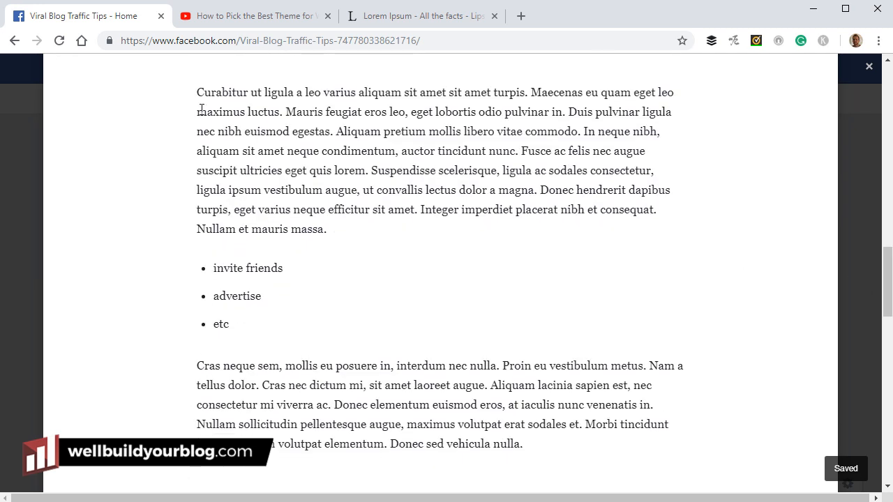
Insert the plant-and-tablet online marketing photo at the Curabitur paragraph
left_click(204, 91)
left_click(150, 93)
left_click(123, 127)
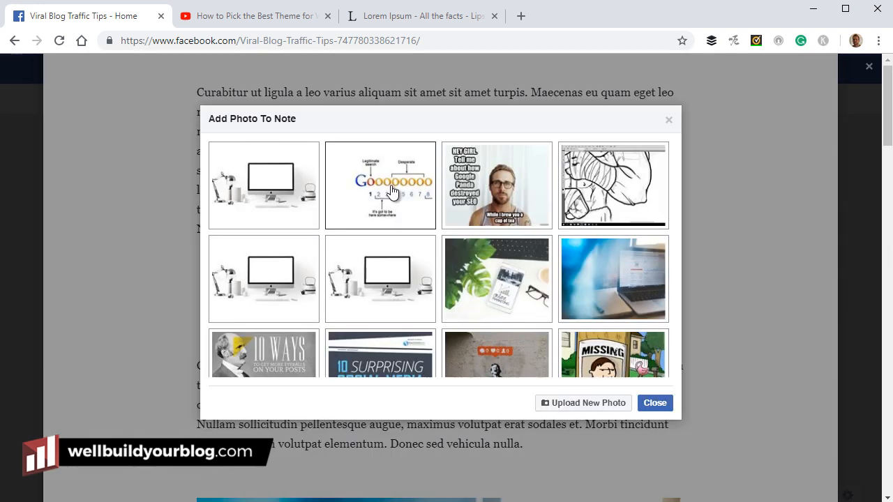
left_click(540, 288)
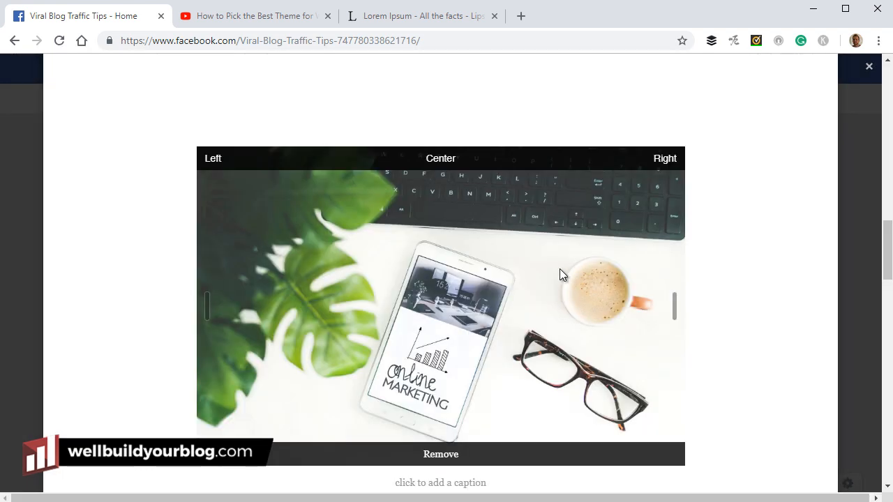
Align the photo right so the paragraph text wraps beside it
scroll(651, 124, "down", 1)
scroll(667, 169, "up", 2)
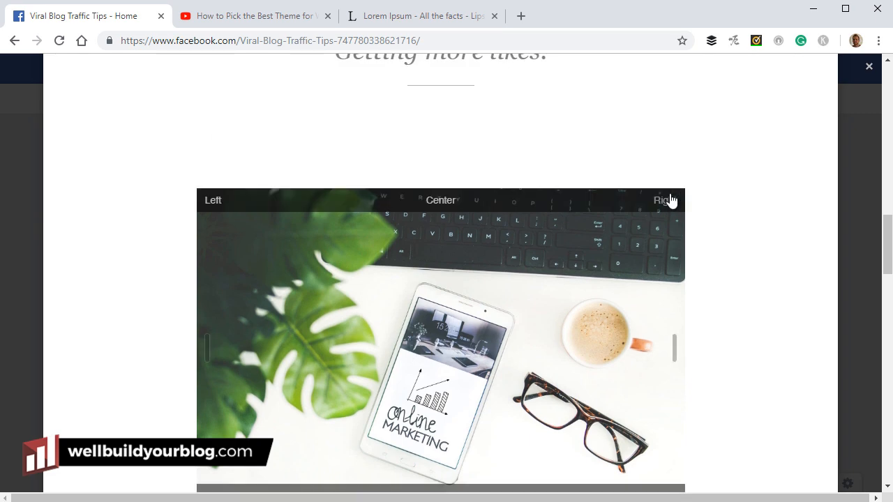
left_click(670, 199)
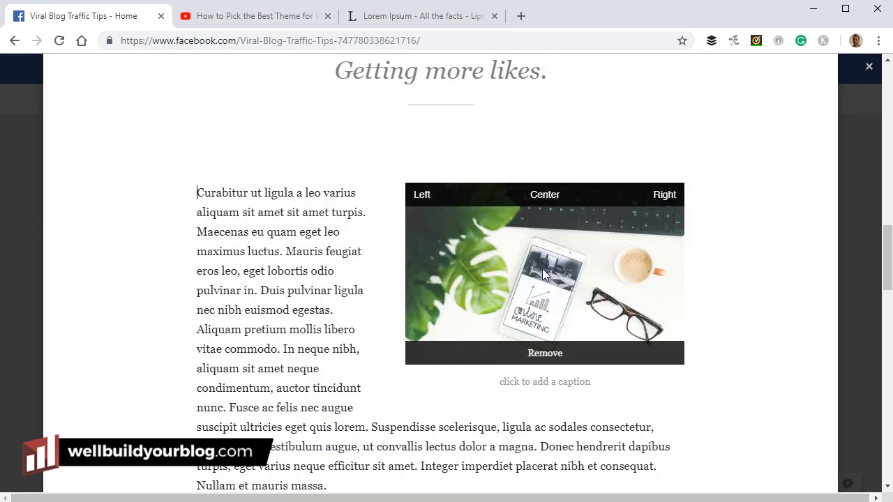
scroll(229, 293, "up", 8)
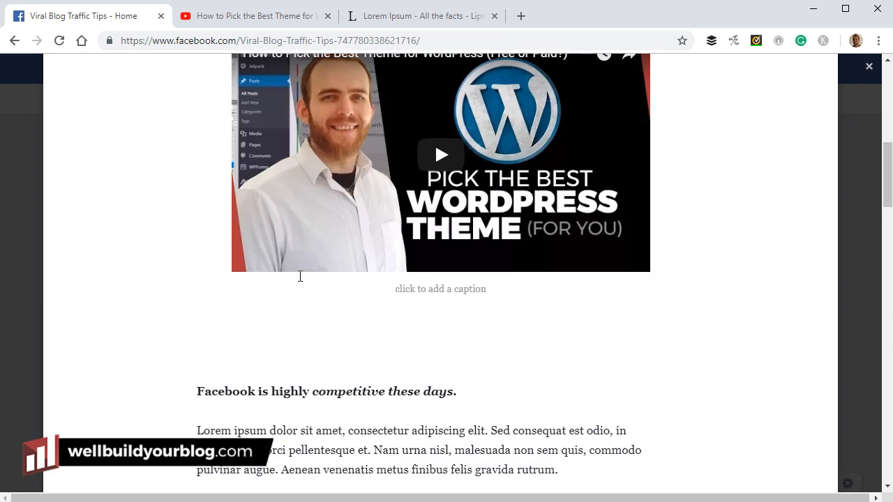
scroll(300, 277, "down", 3)
scroll(299, 277, "up", 8)
scroll(309, 298, "up", 2)
scroll(311, 297, "down", 3)
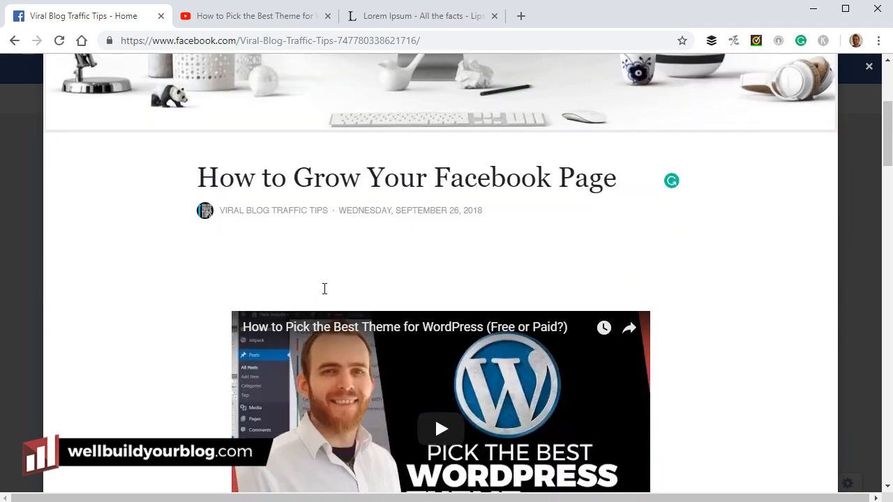
scroll(311, 296, "up", 3)
scroll(311, 315, "down", 4)
scroll(311, 316, "down", 17)
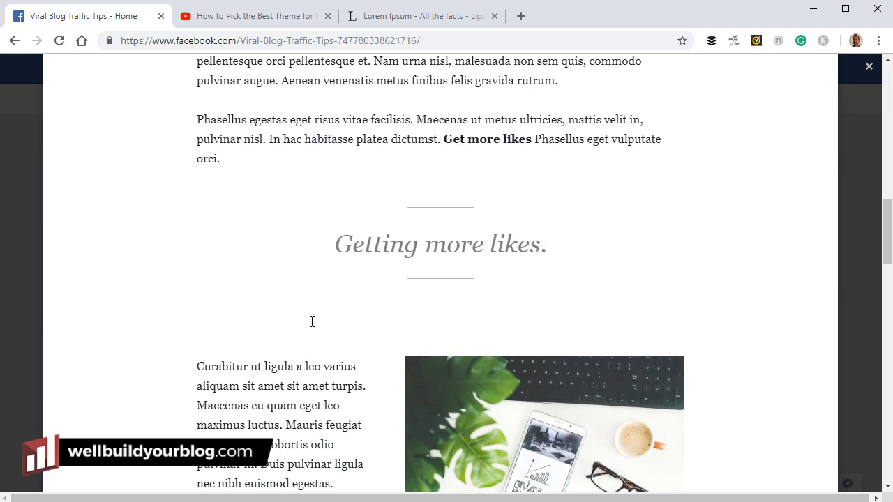
scroll(312, 323, "down", 12)
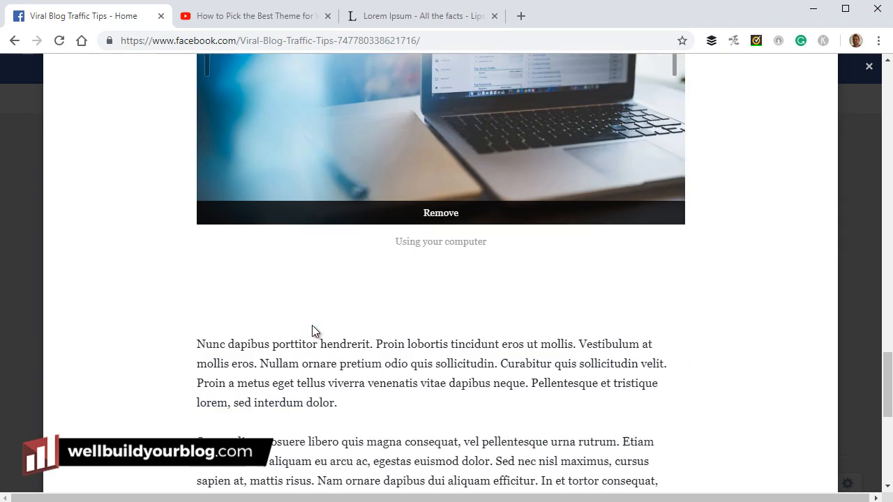
scroll(321, 312, "down", 1)
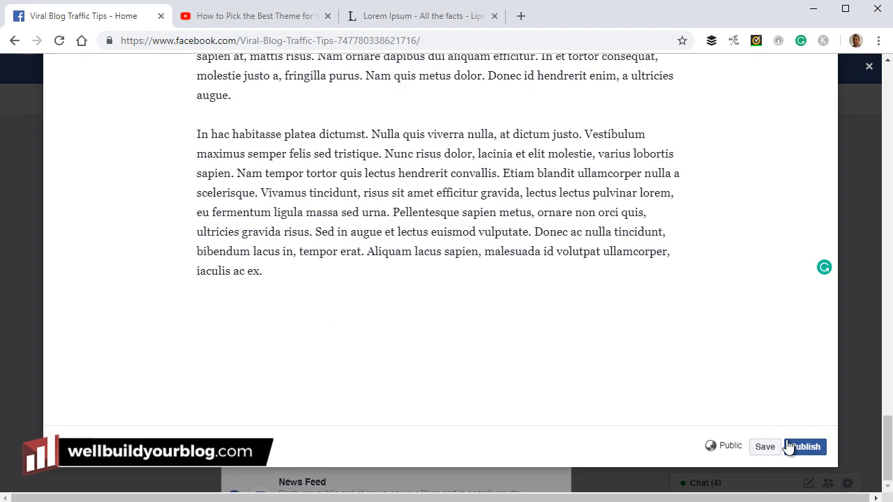
scroll(428, 412, "up", 15)
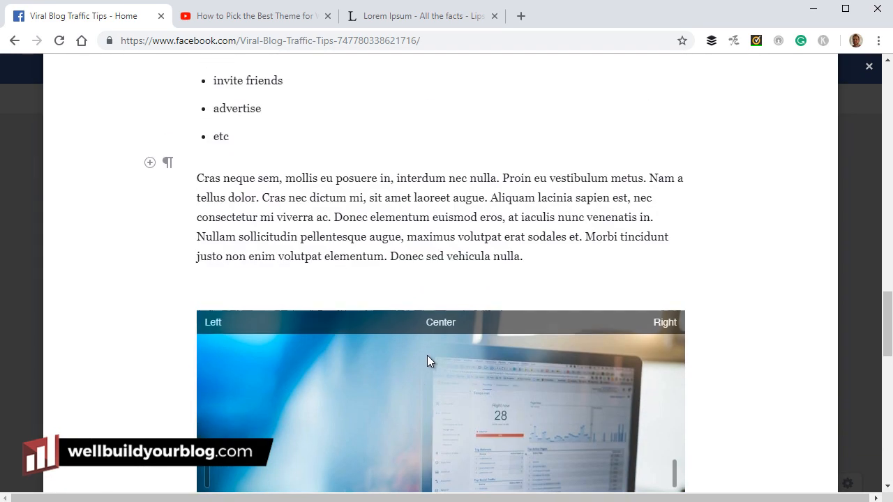
scroll(428, 360, "up", 5)
scroll(330, 329, "down", 2)
left_click(150, 372)
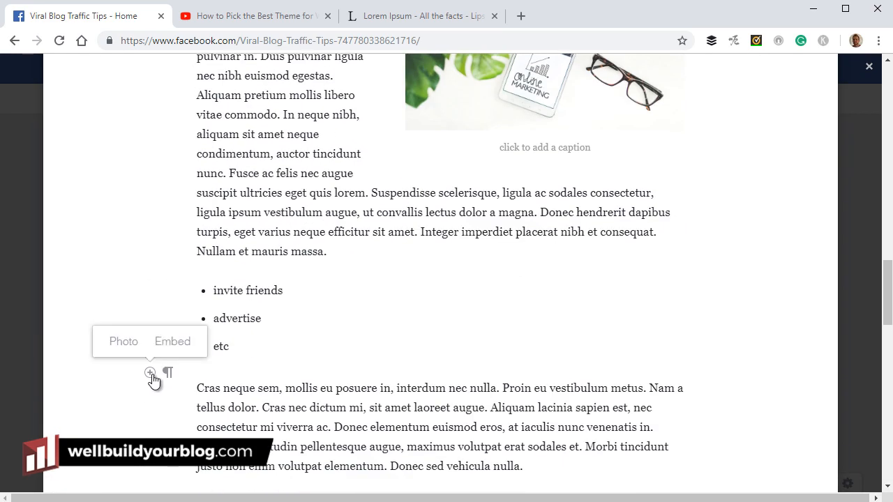
left_click(167, 344)
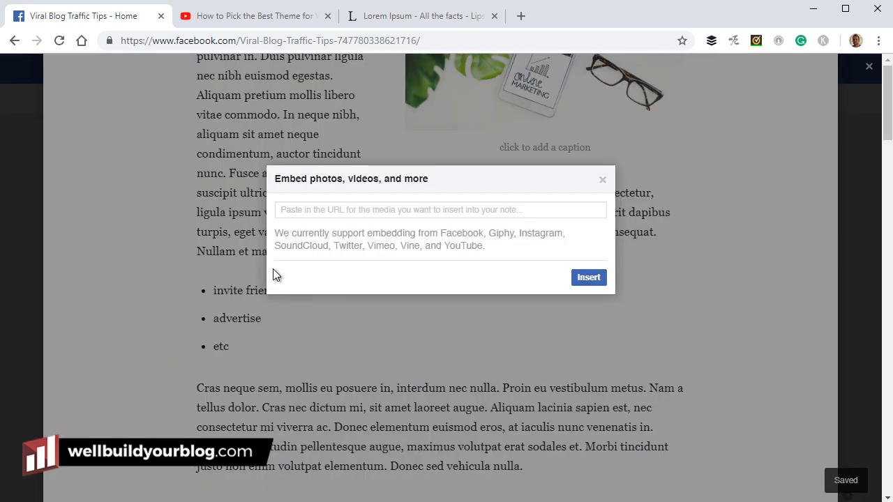
left_click_drag(489, 234, 554, 233)
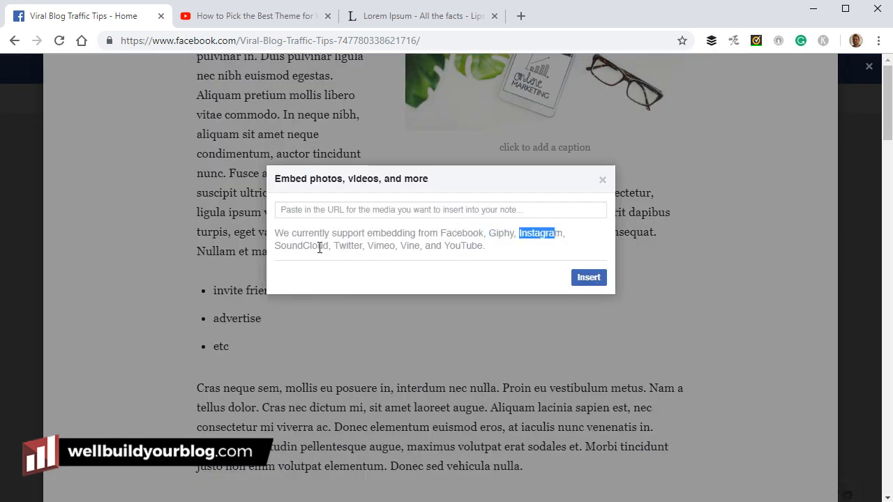
left_click_drag(329, 246, 265, 244)
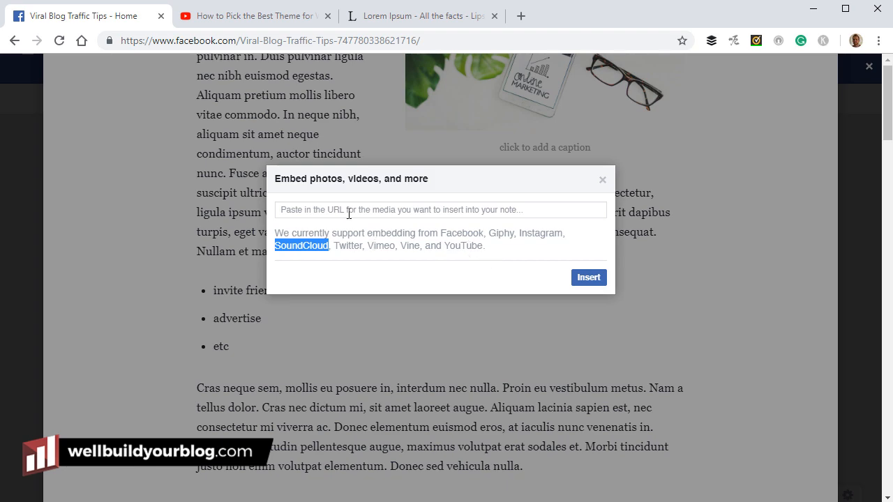
left_click(602, 180)
scroll(472, 295, "up", 10)
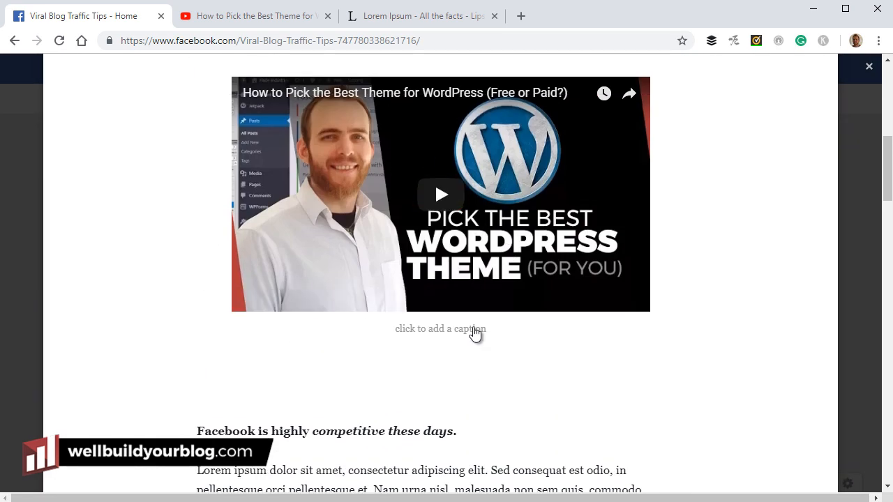
Leave the video caption empty and move down to the end of the note
left_click(473, 328)
left_click(432, 365)
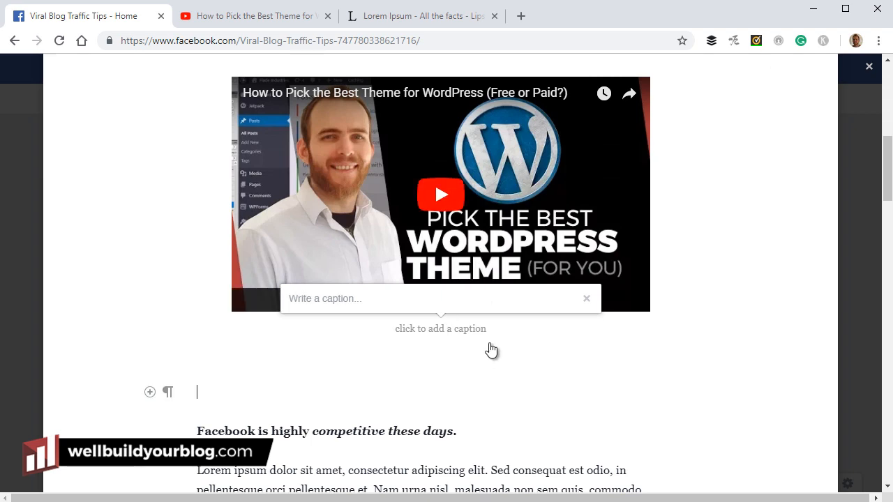
scroll(616, 270, "down", 3)
scroll(641, 365, "up", 5)
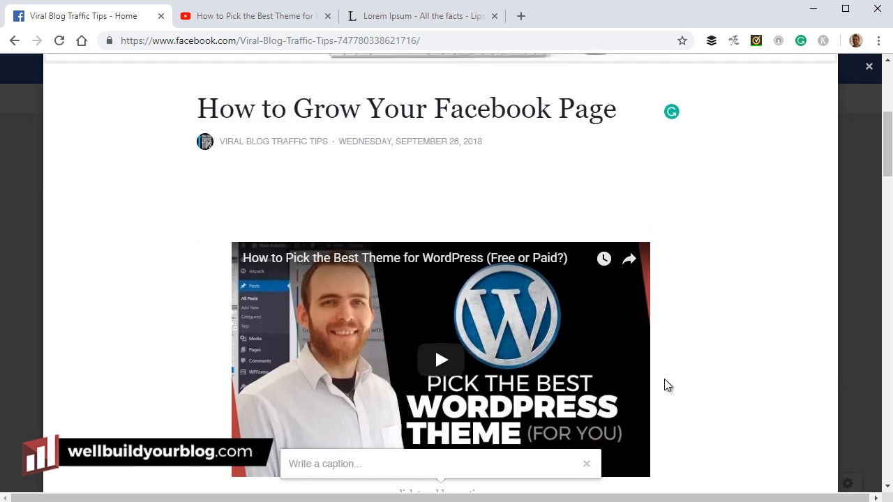
left_click_drag(882, 154, 882, 418)
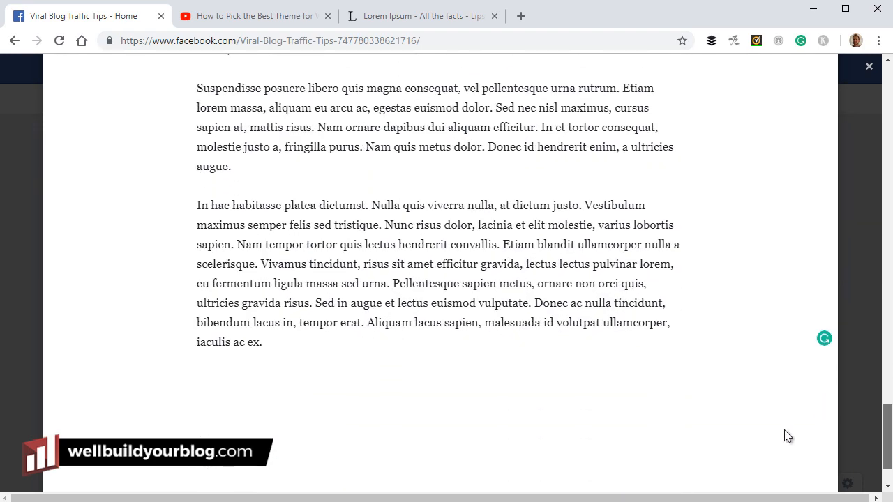
Add a new paragraph 'Share this post if you like!' below the last paragraph
left_click(285, 337)
key("Return")
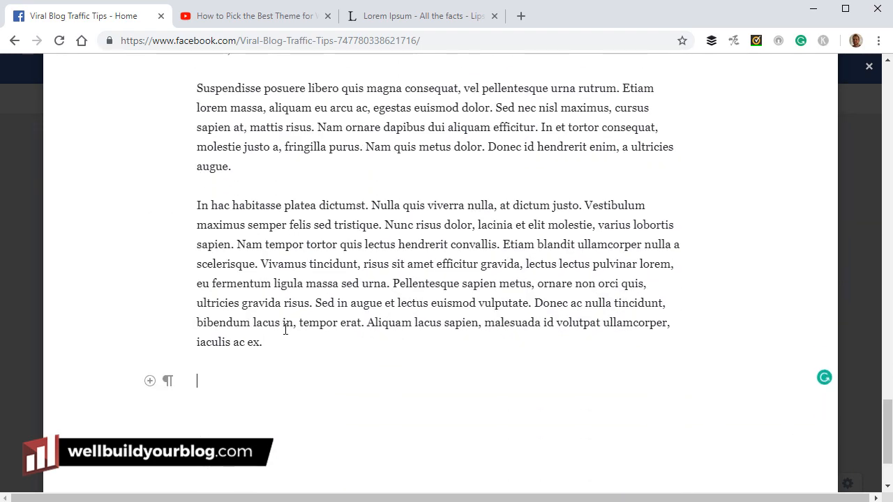
type("Share this post if you like!")
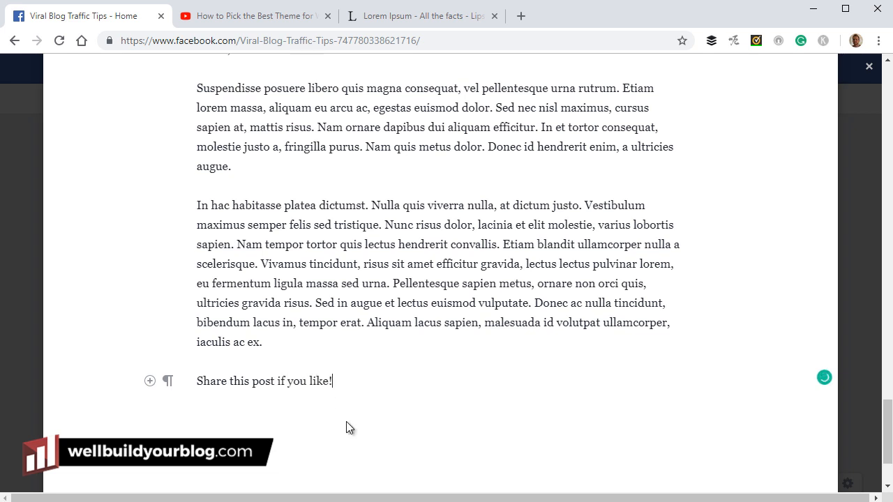
Turn the 'Share this post if you like!' line into an H2 heading
scroll(346, 423, "up", 1)
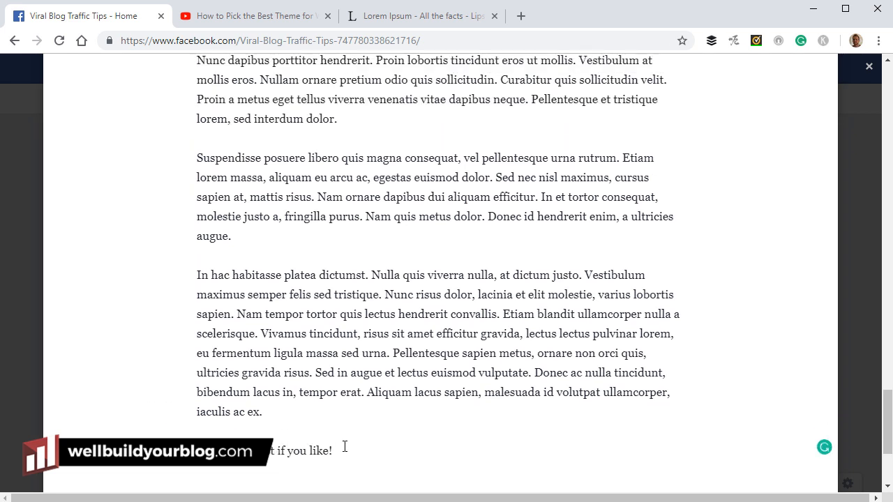
left_click_drag(343, 448, 169, 451)
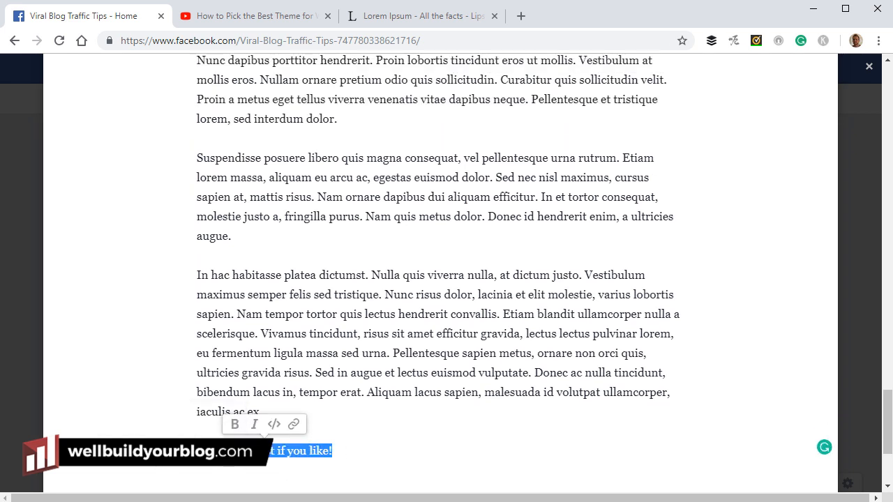
mouse_move(167, 456)
left_click(136, 420)
left_click(446, 387)
scroll(475, 334, "down", 2)
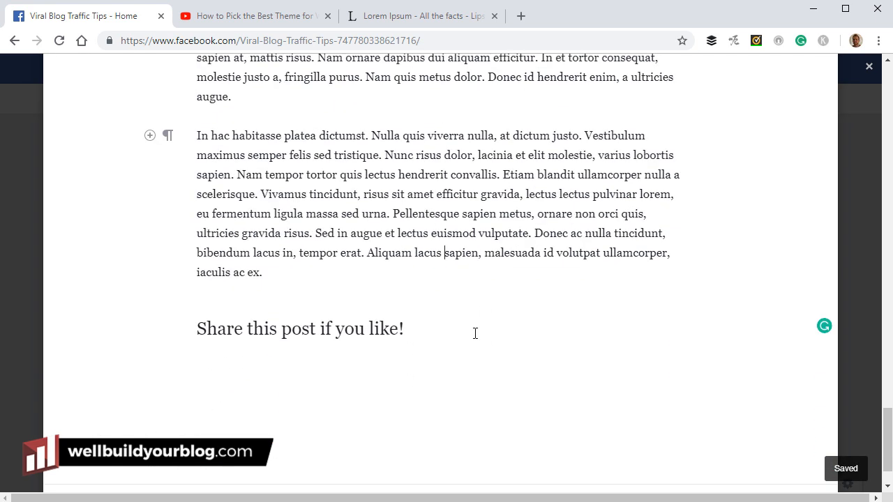
scroll(482, 328, "down", 1)
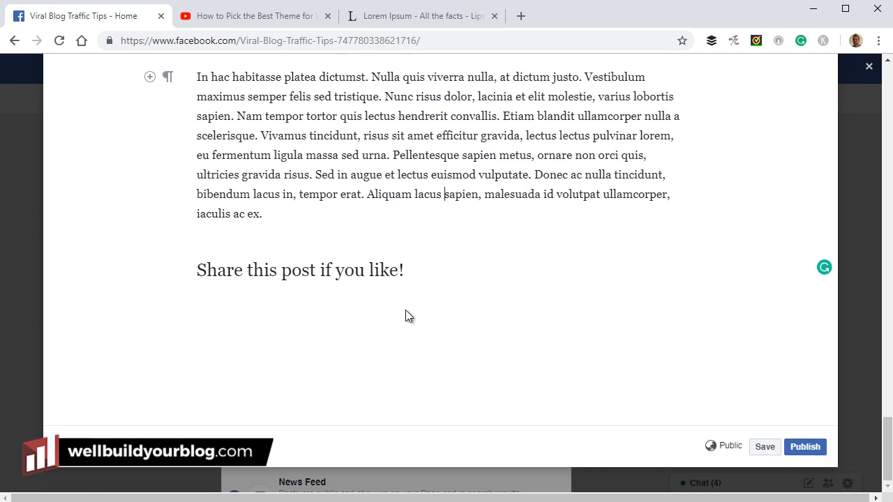
scroll(412, 310, "up", 15)
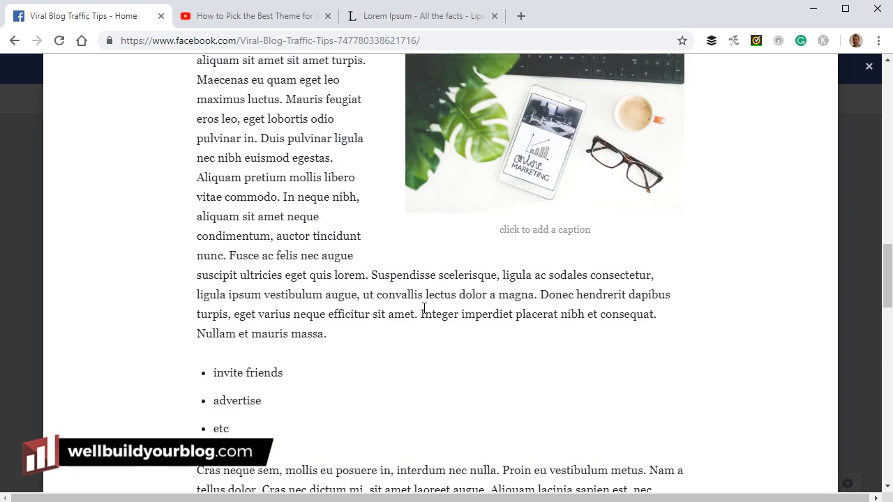
scroll(424, 308, "up", 15)
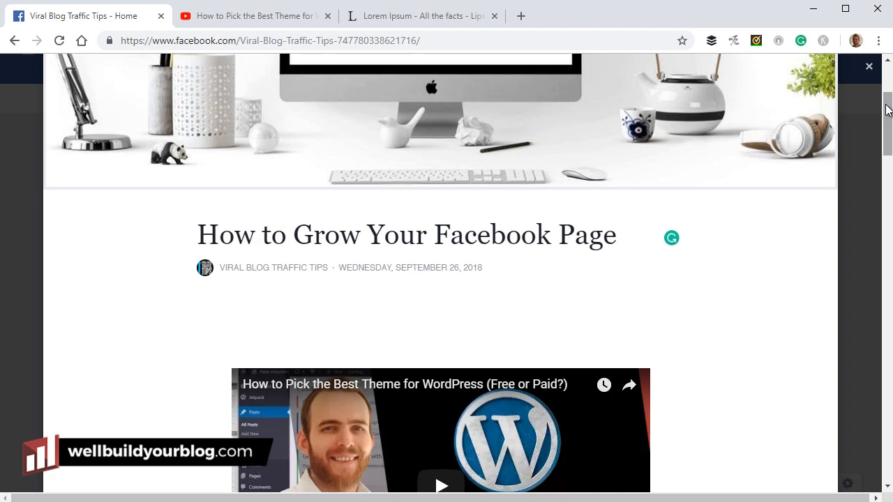
left_click_drag(887, 110, 865, 452)
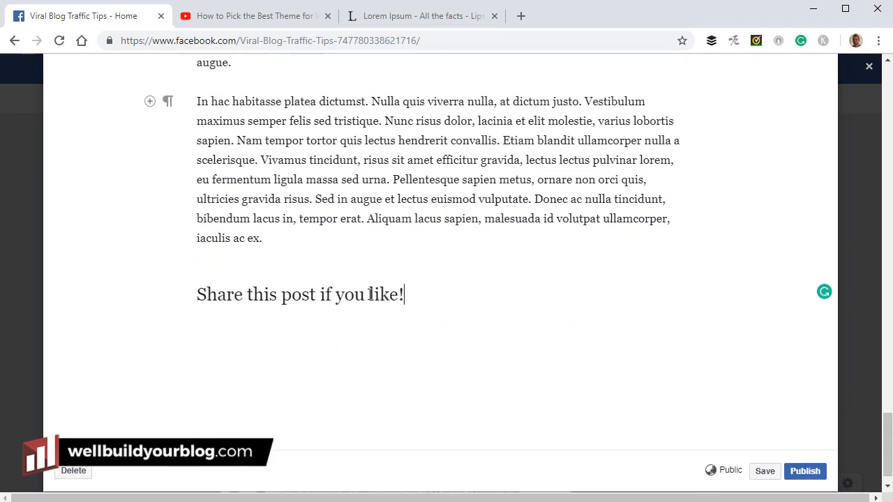
Overwrite the closing heading with 'There 100 mnore tips on our website', then position at the typo
left_click_drag(370, 293, 189, 281)
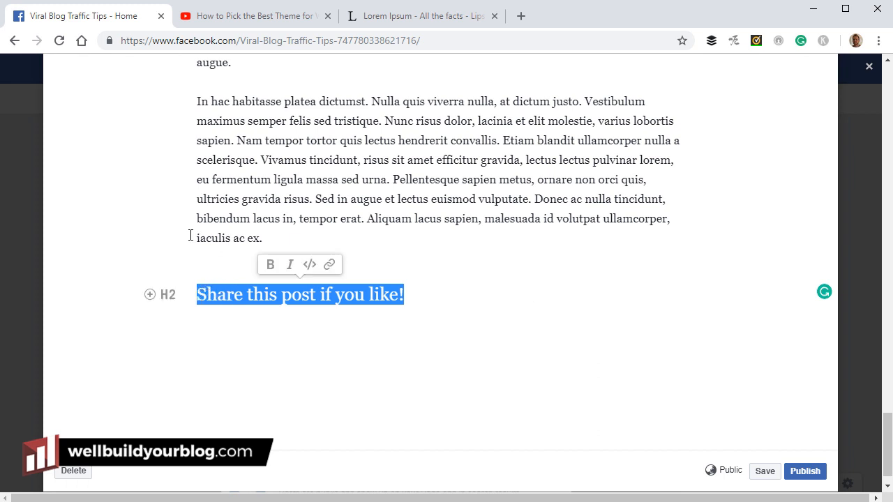
type("There 100 mnore ")
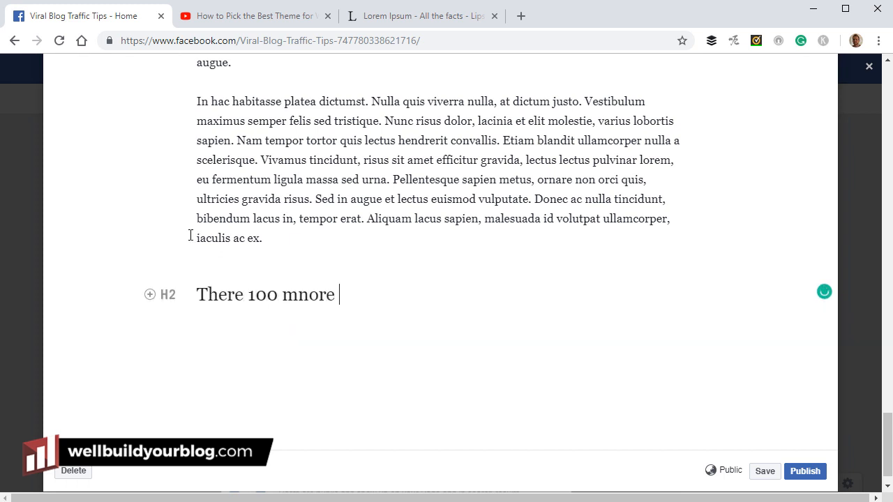
type("tips on our website!")
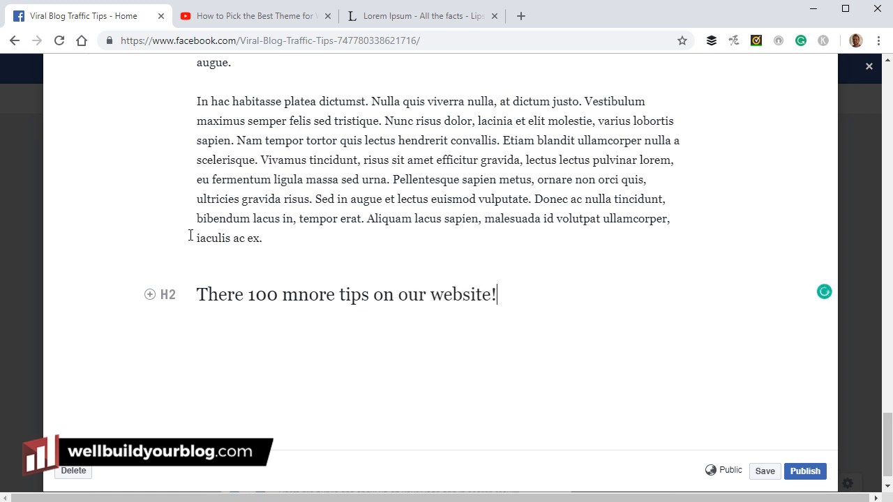
key("Return")
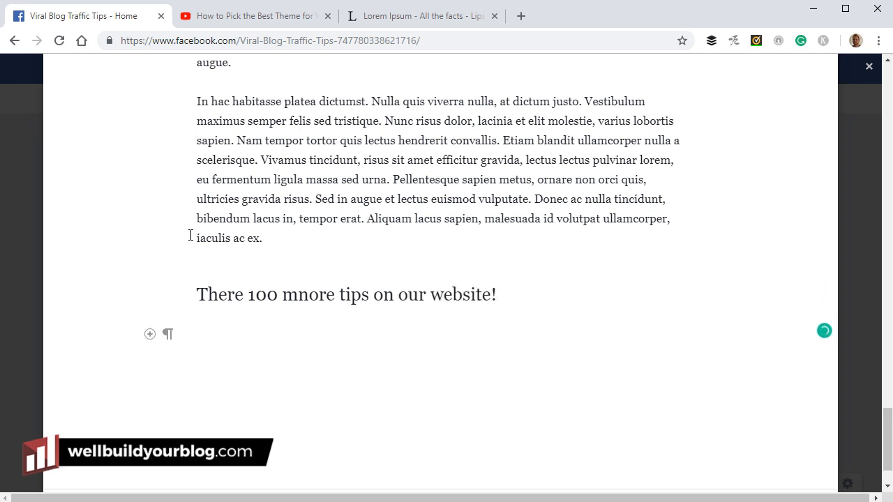
left_click(301, 292)
Fix 'mnore' to 'more' and add the line 'Click Here to read them now!' below
key("BackSpace")
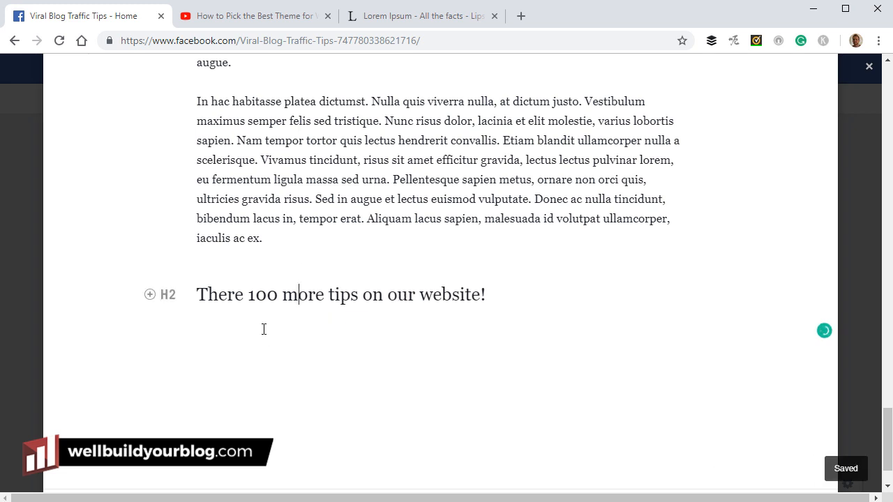
key("Return")
type("Cl")
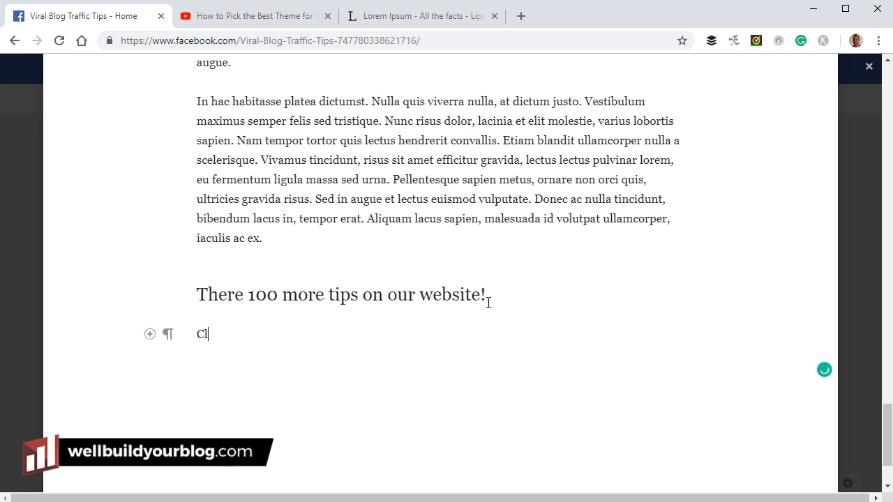
type("ick Here to read them now!")
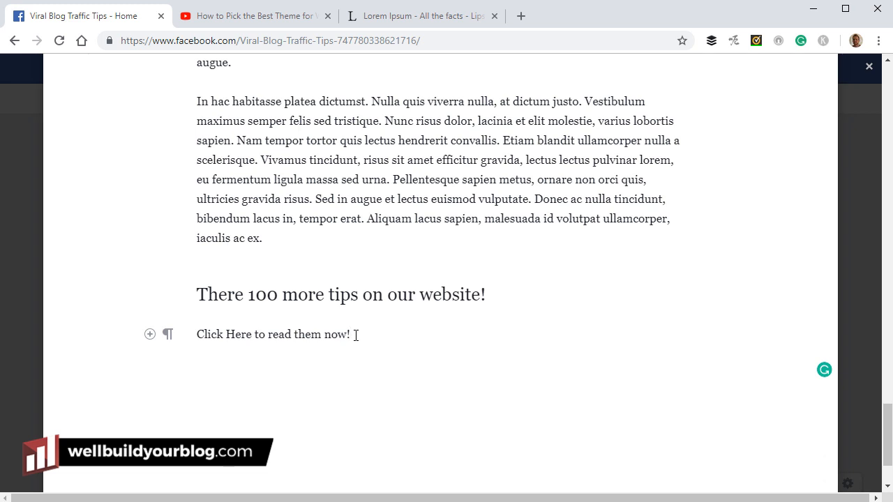
Select the 'Click Here to read them now!' line and begin entering a link address
left_click_drag(356, 335, 195, 333)
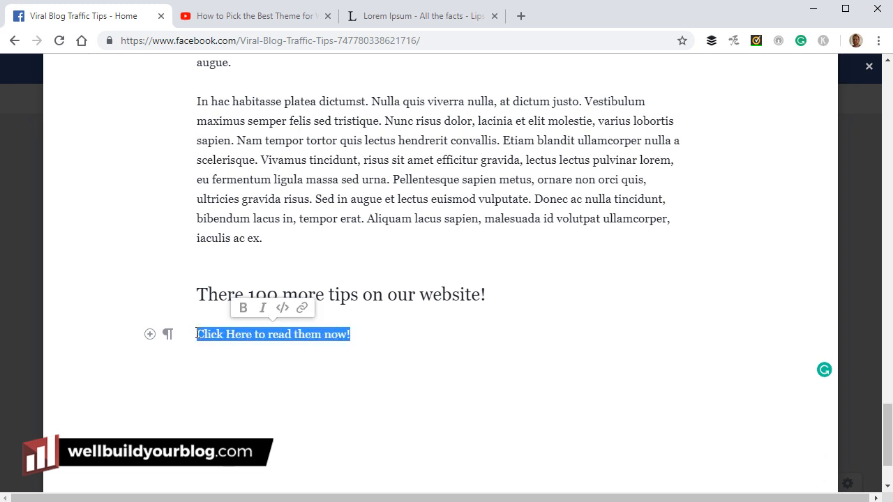
left_click(302, 307)
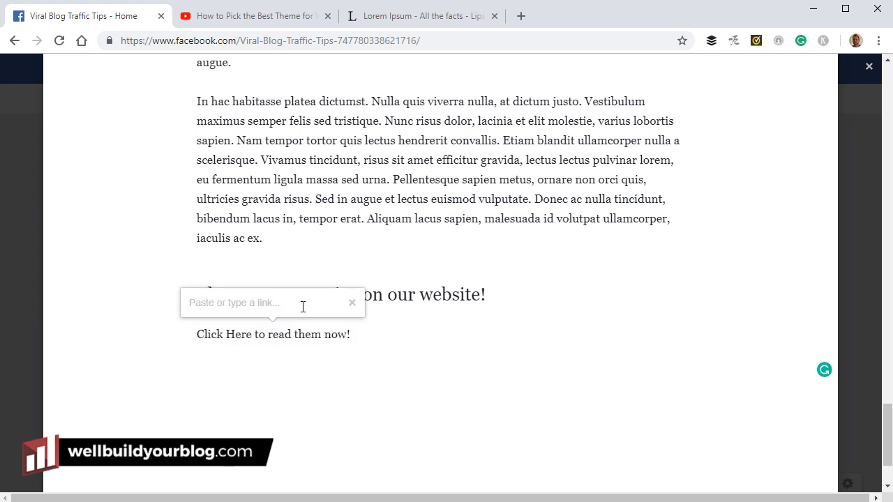
type("http:")
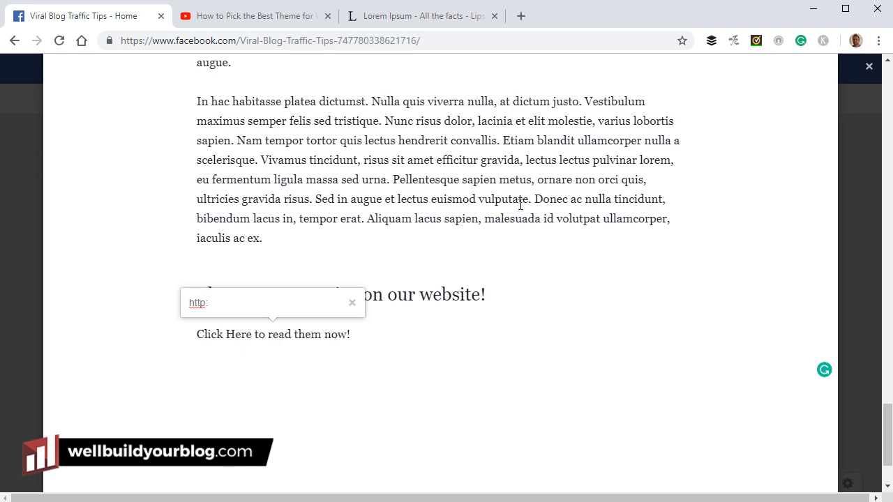
left_click(358, 15)
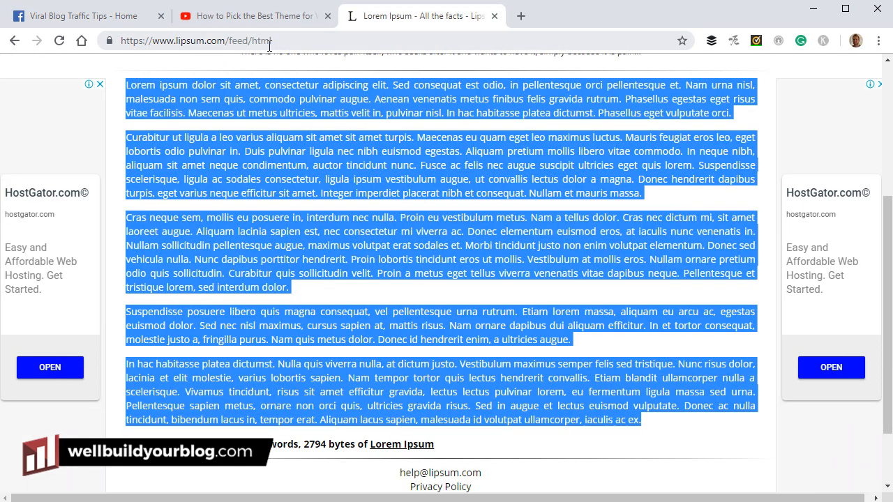
left_click(295, 39)
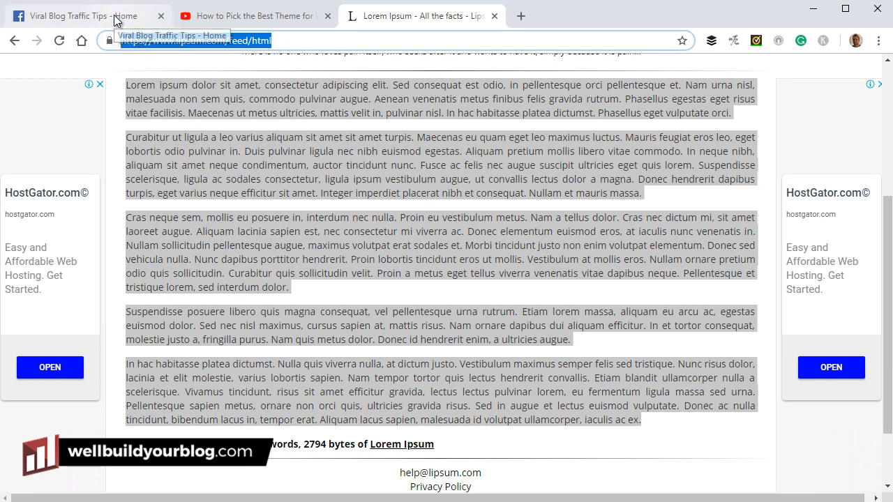
right_click(182, 38)
left_click(212, 113)
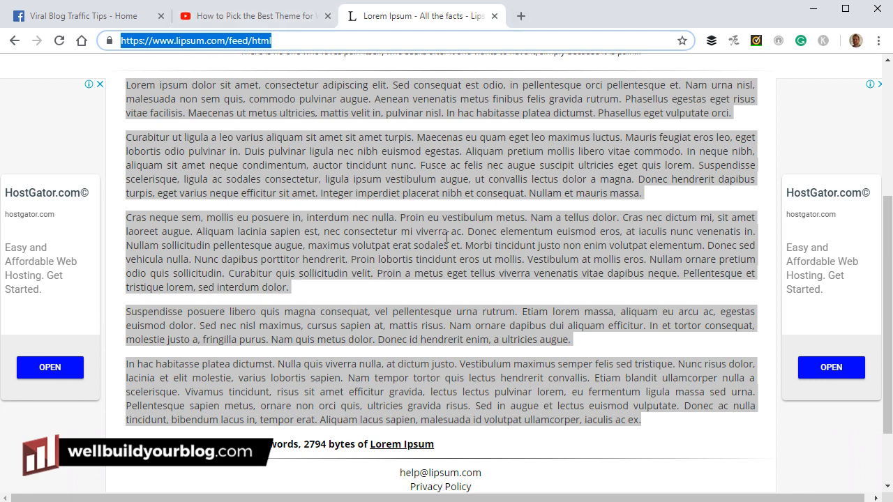
left_click(91, 17)
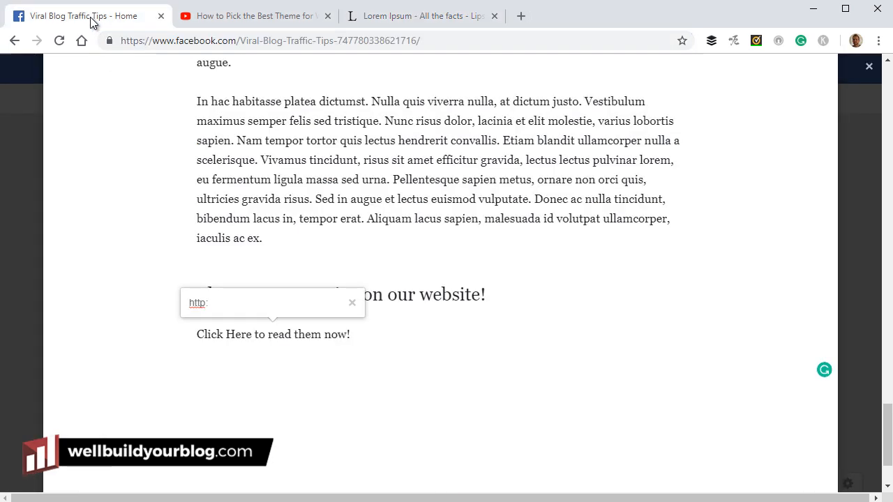
left_click_drag(269, 296, 155, 297)
key("ctrl+v")
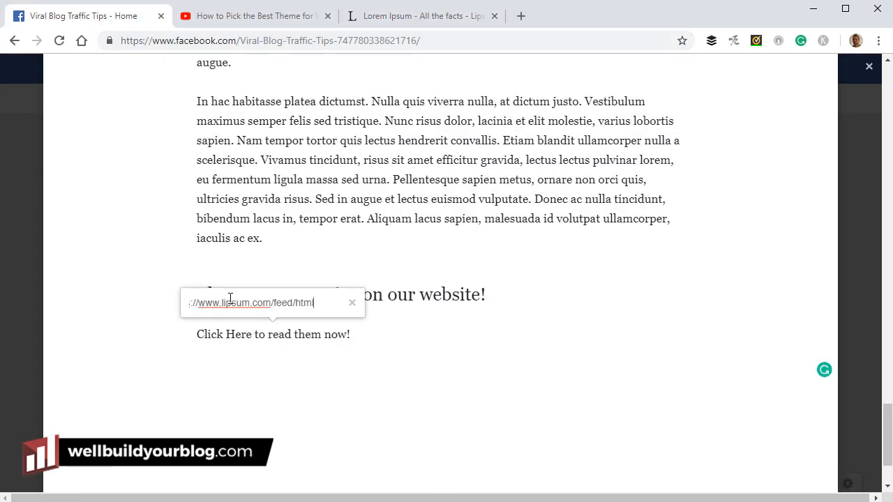
left_click_drag(234, 297, 171, 295)
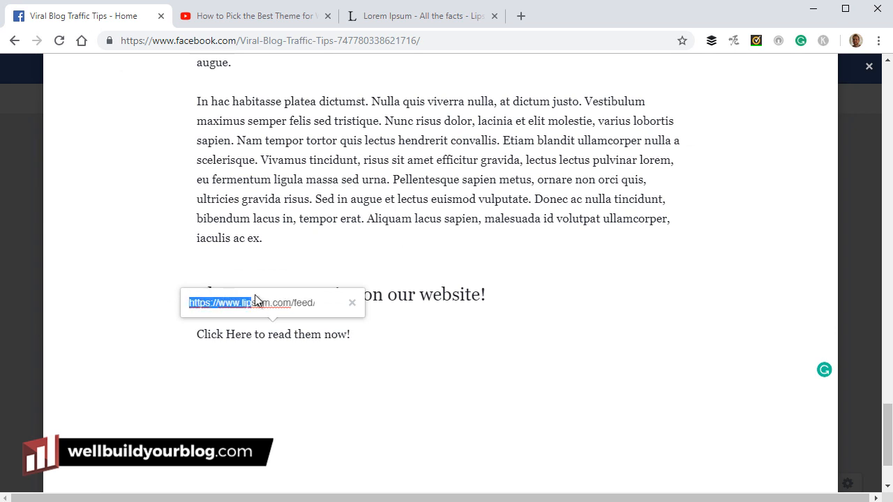
left_click(331, 307)
left_click_drag(278, 303, 364, 304)
left_click(330, 301)
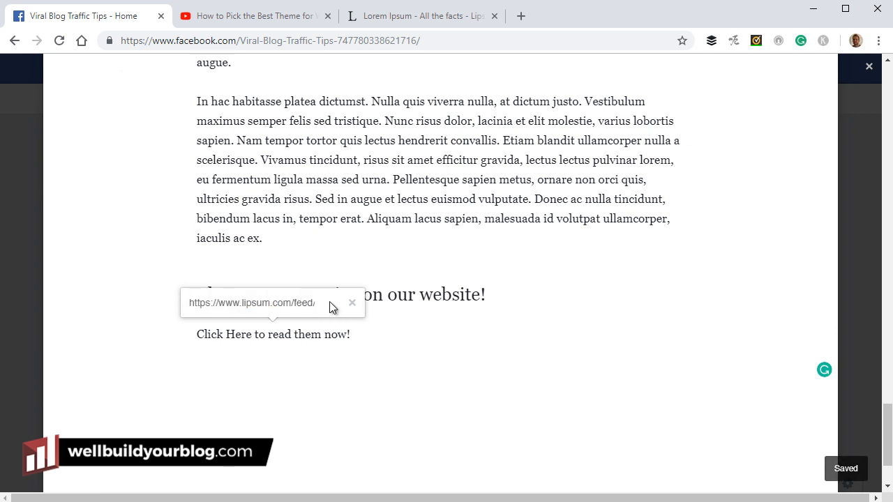
left_click_drag(284, 303, 354, 305)
key("Right")
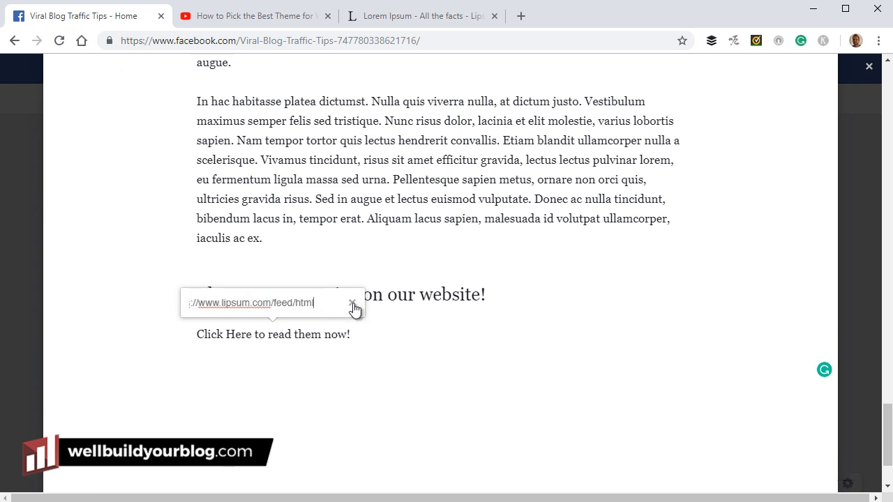
key("Return")
left_click(395, 370)
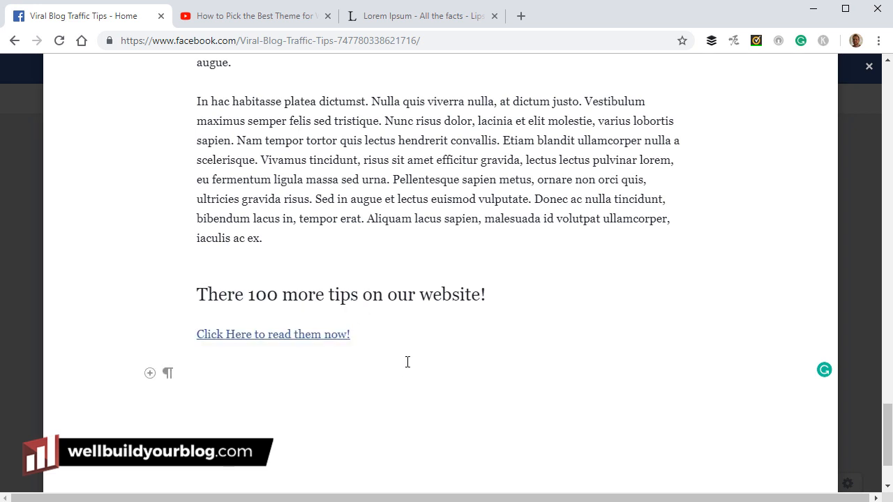
Copy the 'Click Here to read them now!' link and paste it below the laptop image caption
triple_click(336, 332)
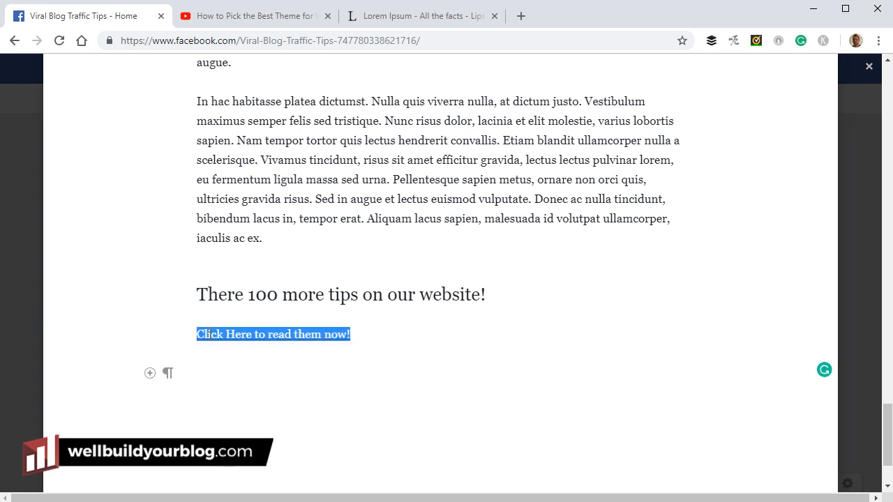
right_click(224, 332)
left_click(261, 131)
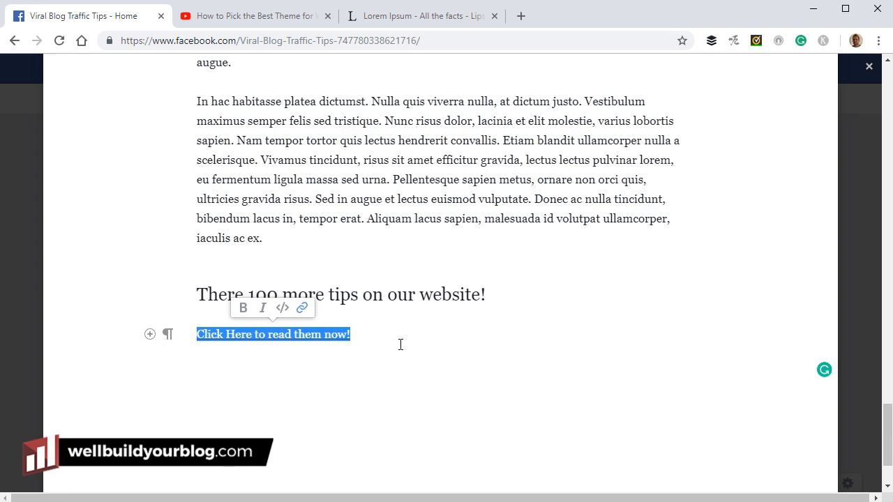
scroll(400, 345, "up", 10)
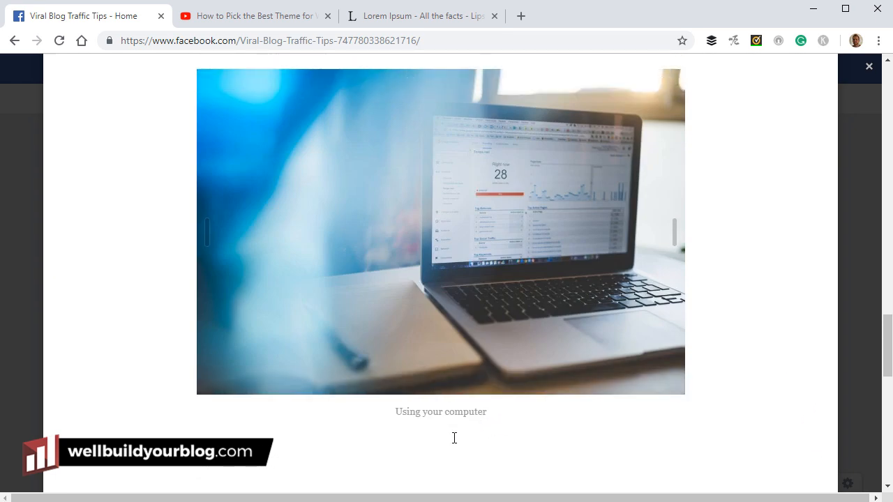
mouse_move(499, 243)
scroll(341, 349, "up", 1)
scroll(348, 331, "down", 1)
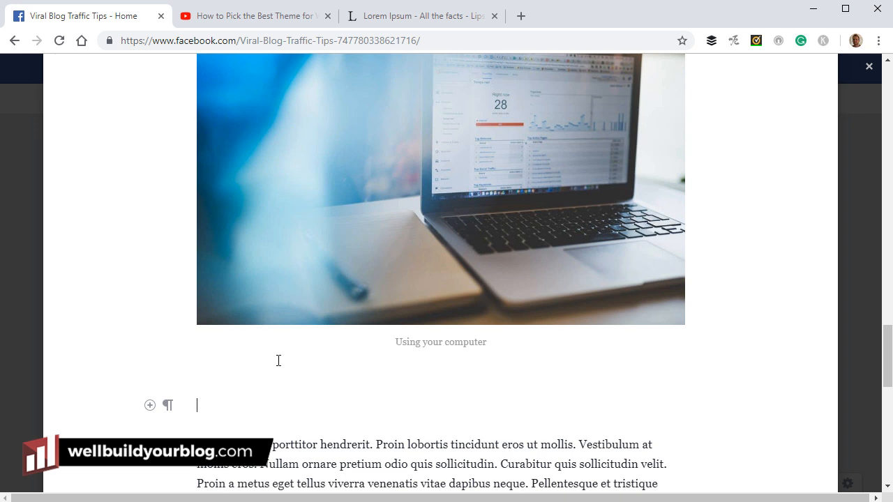
key("ctrl+v")
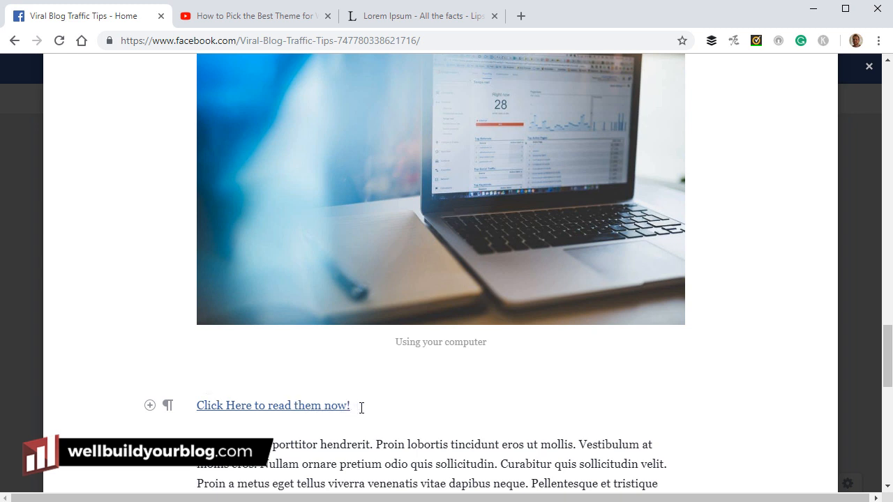
left_click_drag(358, 409, 208, 405)
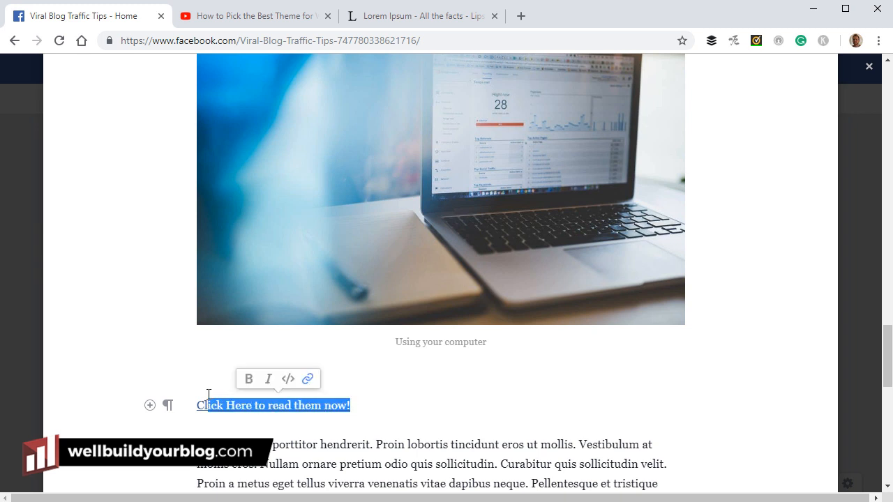
type("ick")
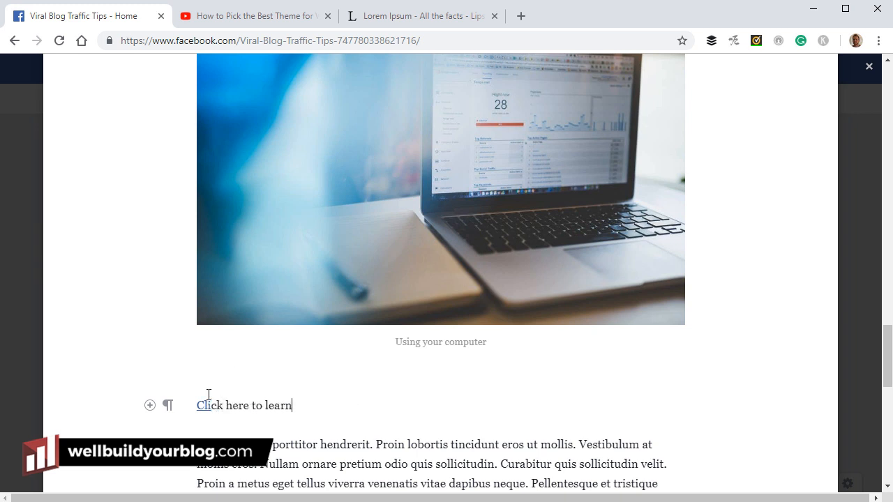
type("ptops")
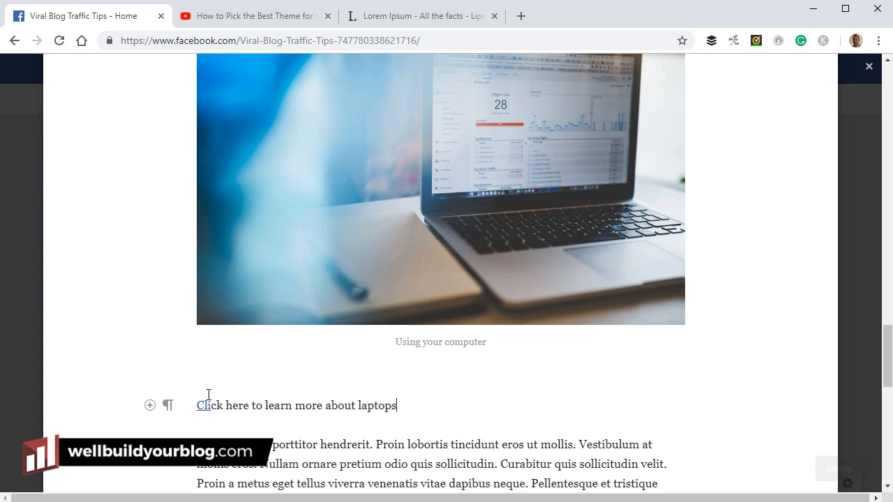
left_click_drag(398, 406, 202, 397)
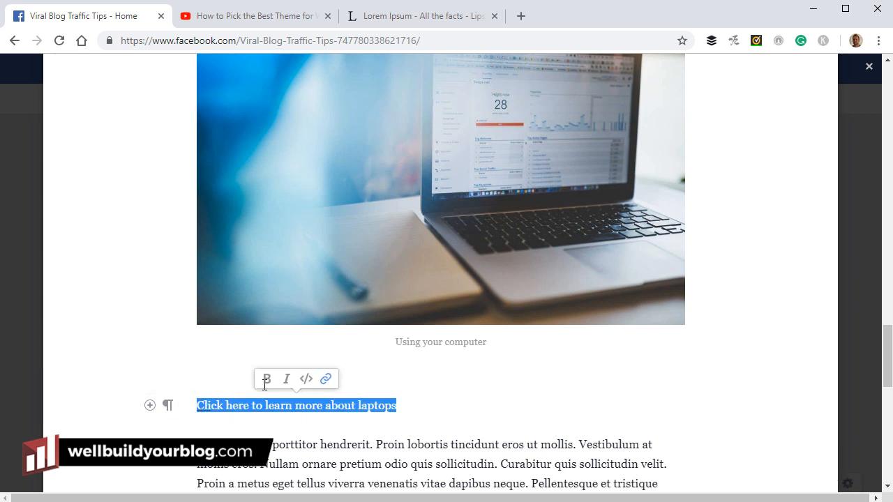
left_click(325, 379)
type("htt")
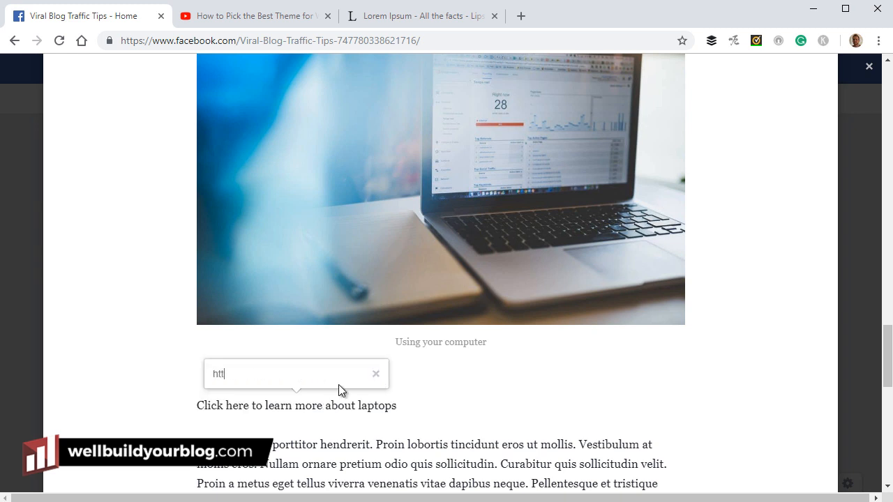
type("p://google.com")
key("Return")
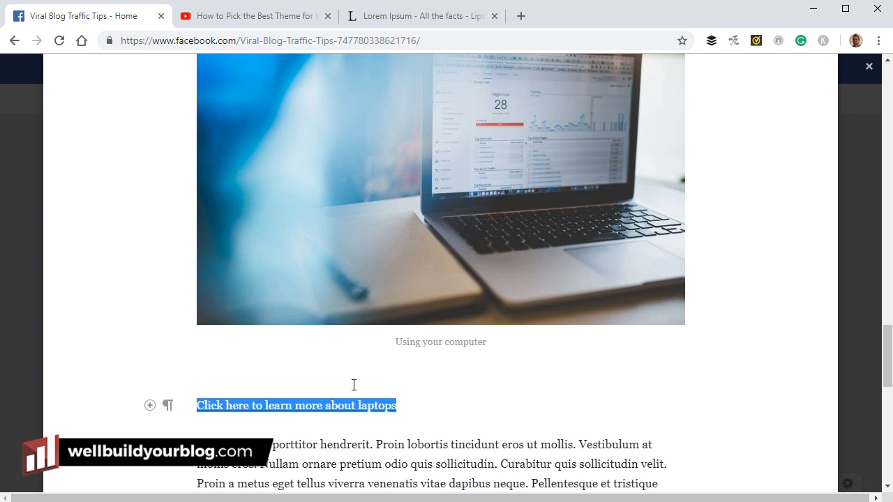
left_click(489, 455)
scroll(558, 420, "up", 9)
scroll(560, 417, "up", 15)
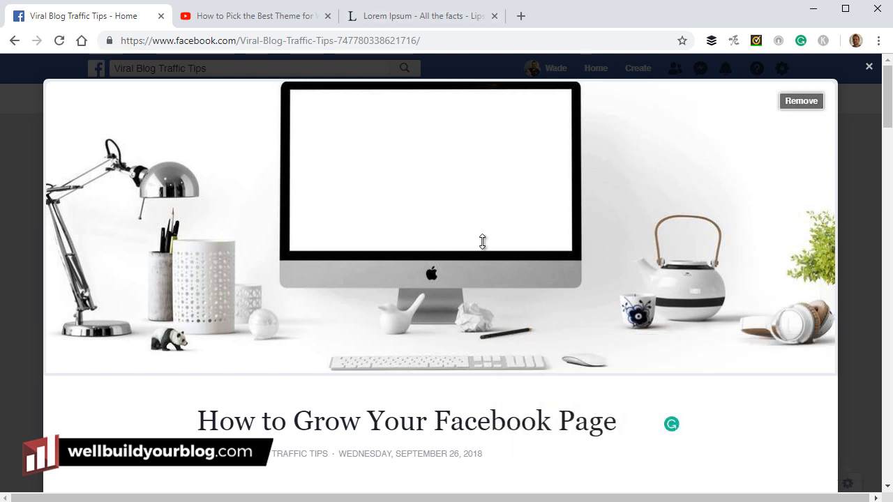
scroll(477, 254, "down", 2)
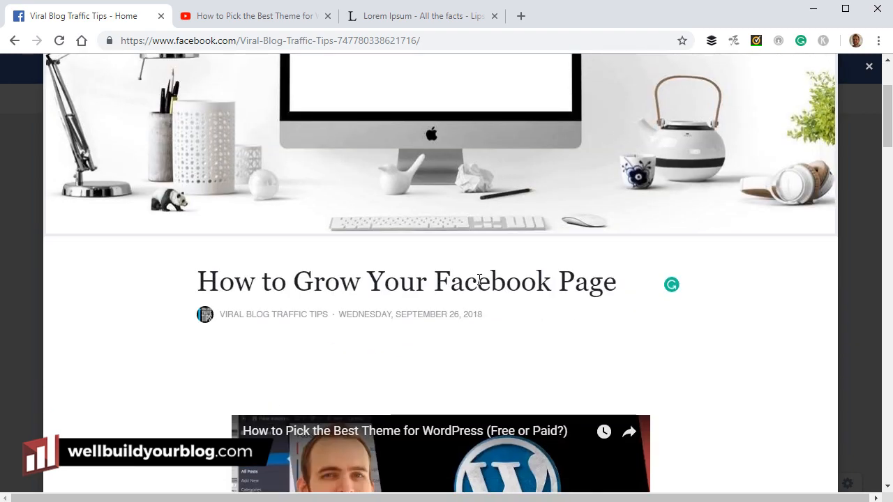
scroll(816, 173, "down", 2)
left_click_drag(889, 147, 884, 475)
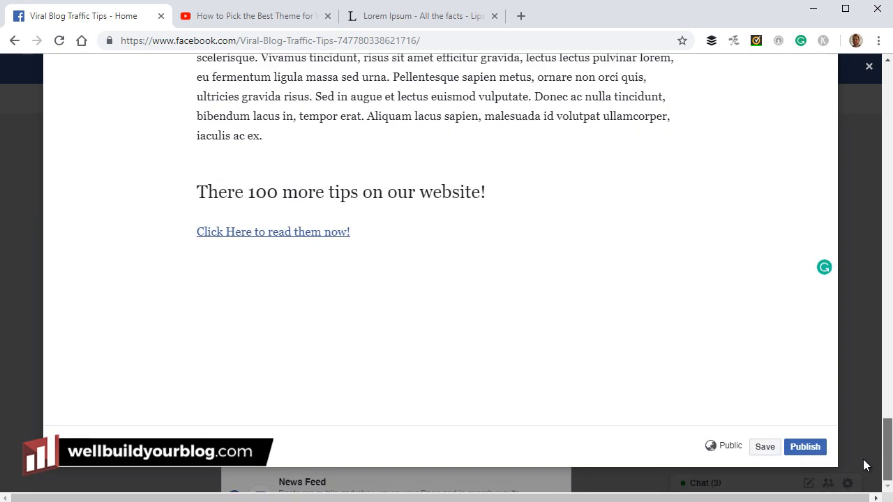
Publish the 'How to Grow Your Facebook Page' note and dismiss the confirmation
left_click(807, 449)
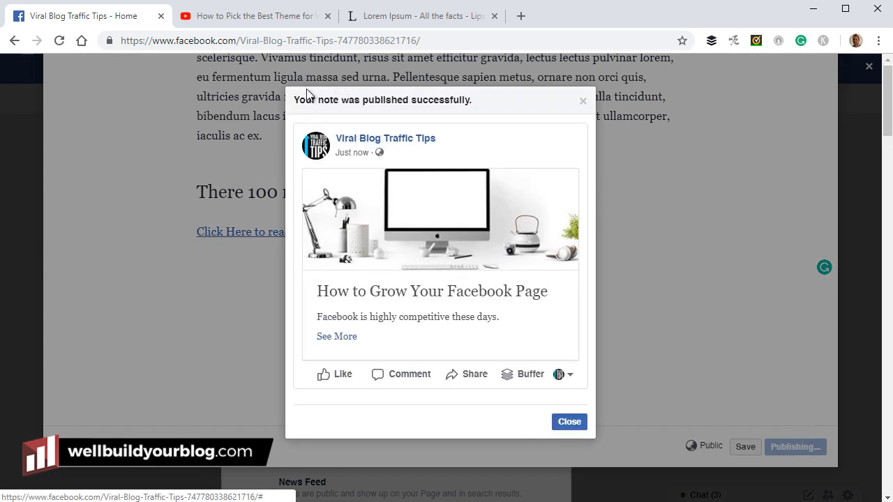
left_click(572, 423)
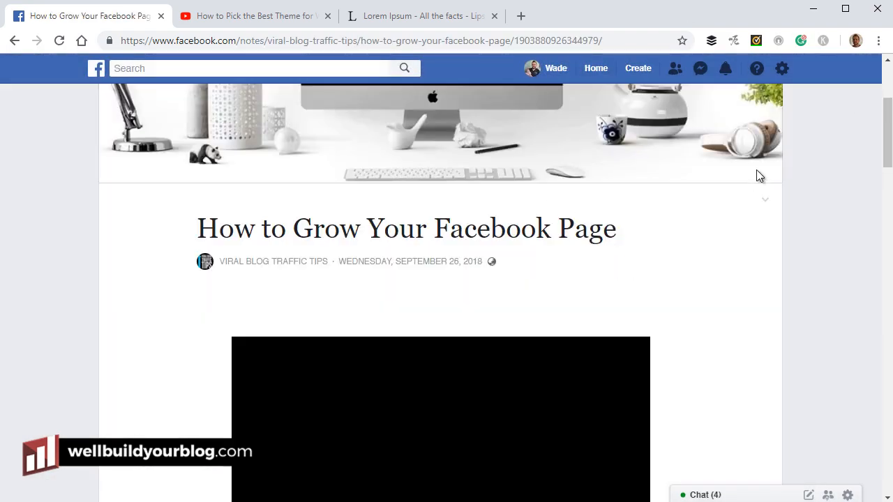
scroll(698, 254, "down", 6)
scroll(654, 309, "up", 9)
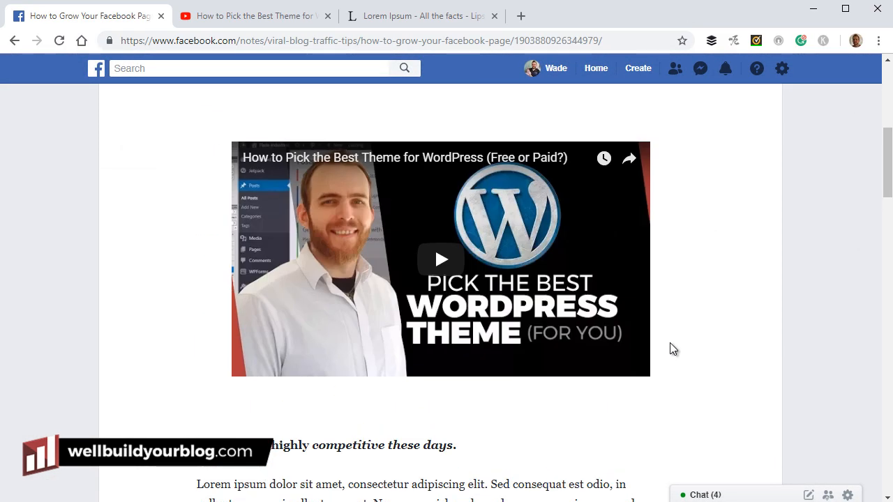
Return to the Viral Blog Traffic Tips - Photos page through the browser's back history
left_click(782, 68)
left_click(782, 69)
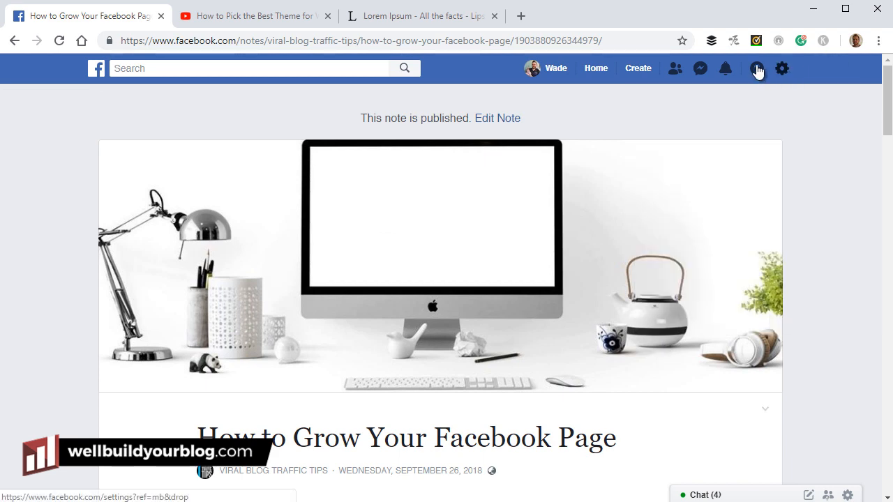
right_click(20, 42)
left_click(35, 78)
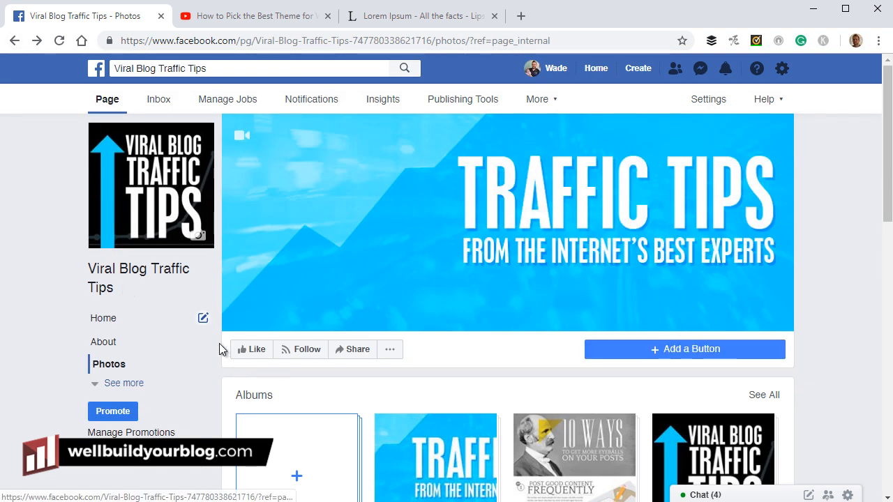
Go to the Page's Home timeline and find 'How to Grow Your Facebook Page' as the newest post
left_click(103, 319)
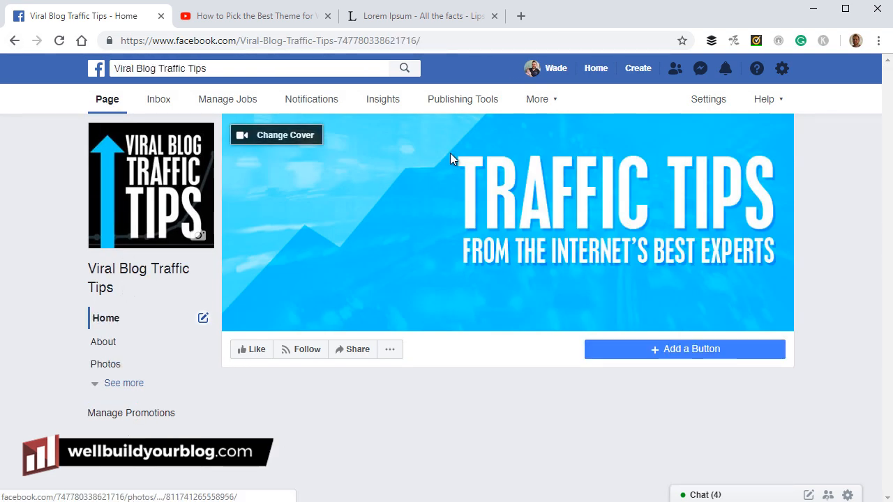
scroll(446, 162, "down", 3)
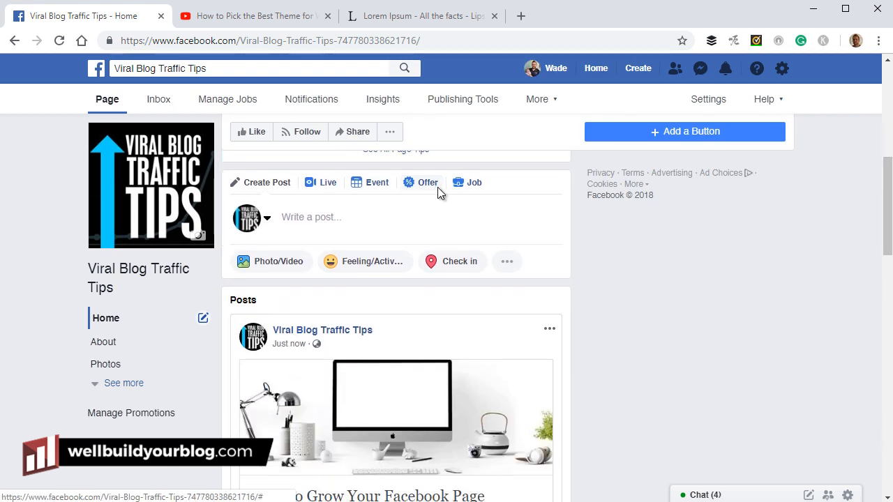
scroll(437, 187, "down", 2)
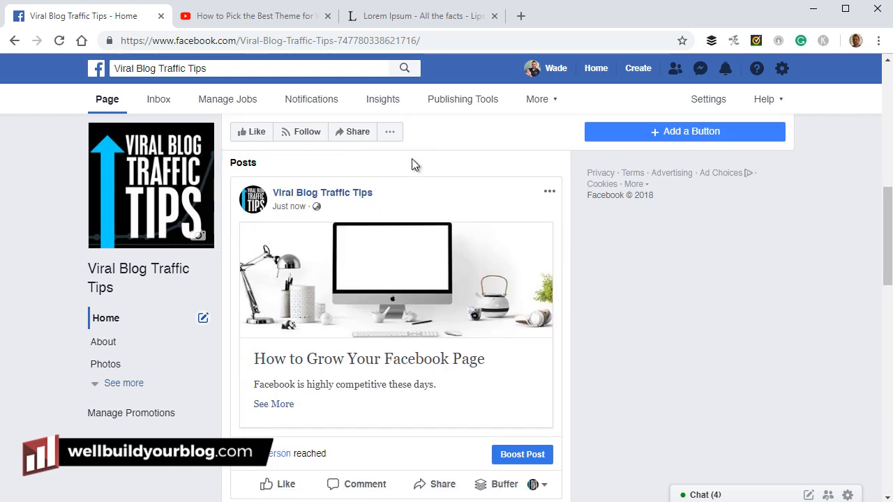
scroll(411, 167, "down", 1)
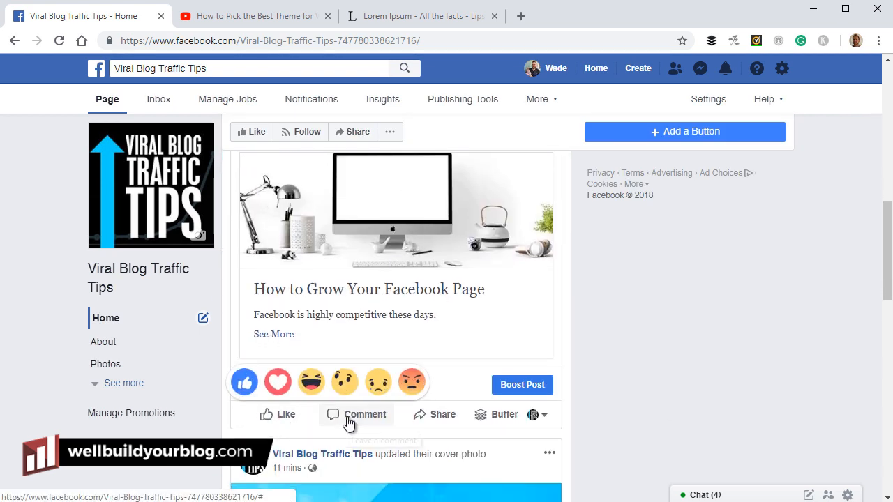
scroll(357, 427, "up", 1)
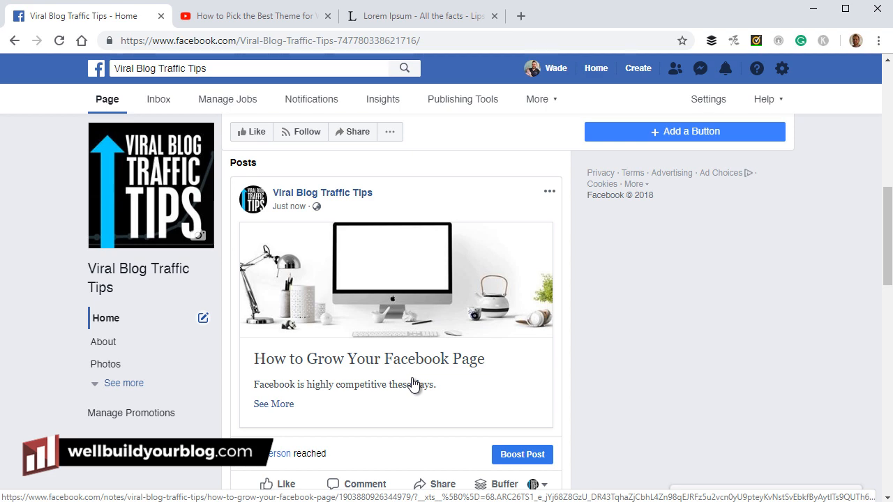
Open the full 'How to Grow Your Facebook Page' note from its post via See More
left_click(273, 404)
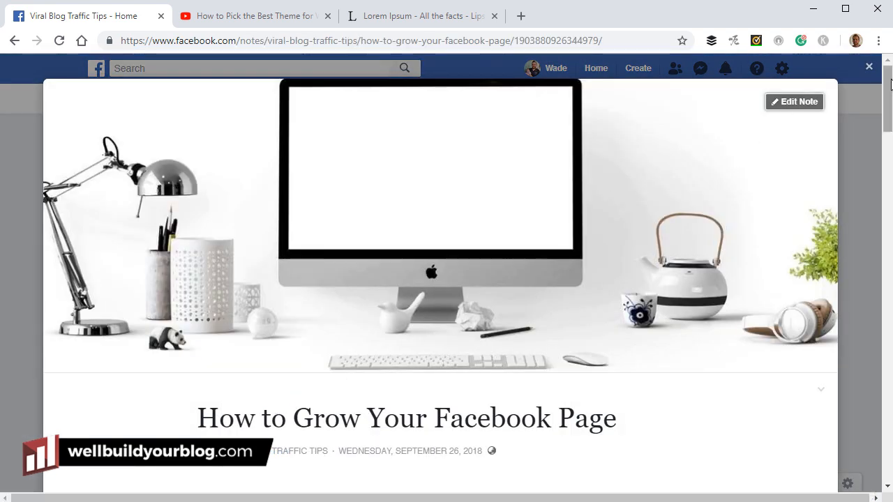
left_click_drag(891, 90, 875, 101)
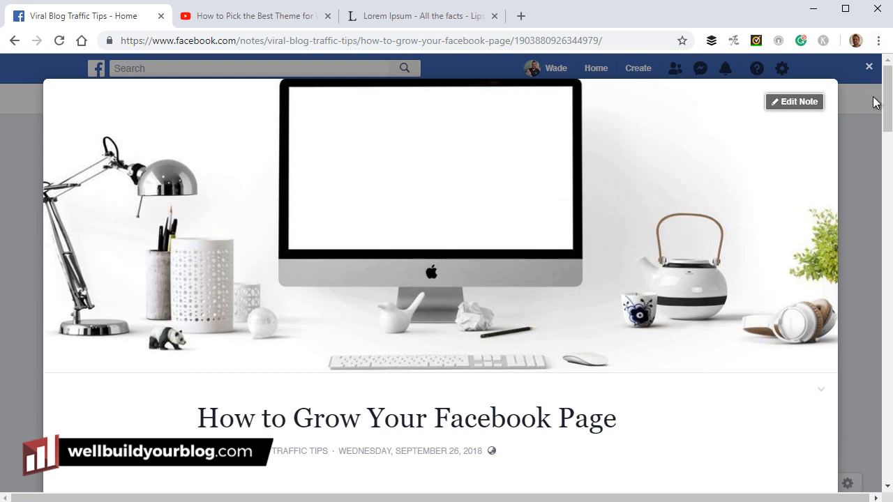